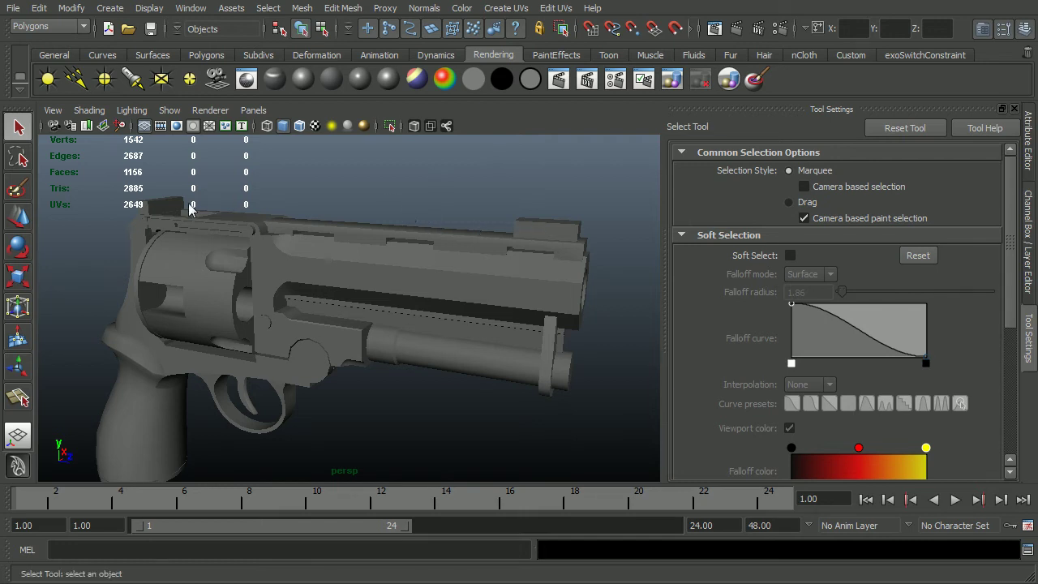
# Step: Scale the front sight block uniformly to about 0.535 and lower it to about Y 7.4 to fit the front-view reference
pyautogui.keyDown('alt'); pyautogui.moveTo(189, 210); pyautogui.dragTo(479, 245); pyautogui.keyUp('alt')
pyautogui.click(565, 236)
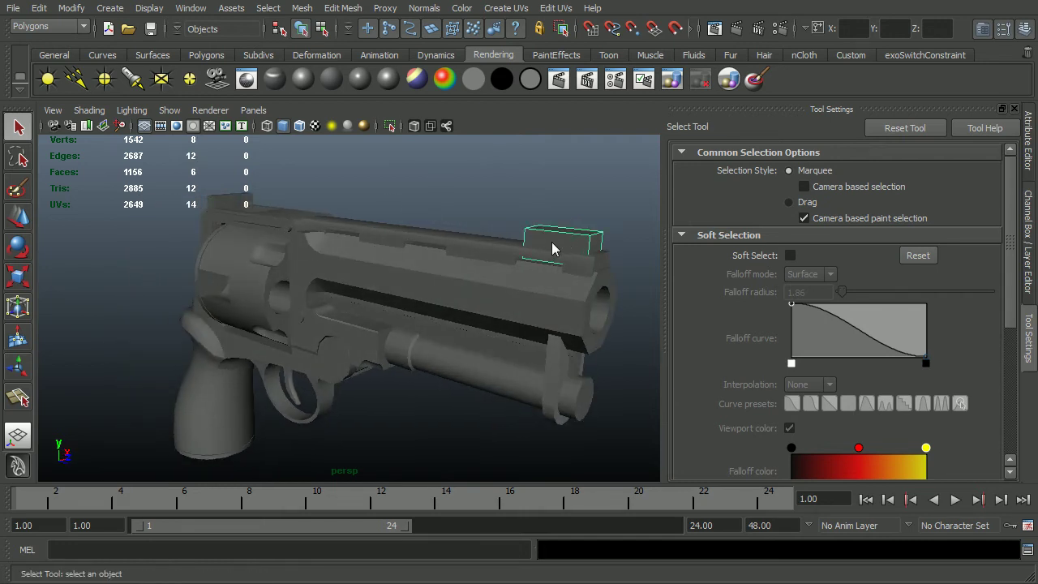
pyautogui.press('space')
pyautogui.moveTo(552, 252); pyautogui.dragTo(538, 278)
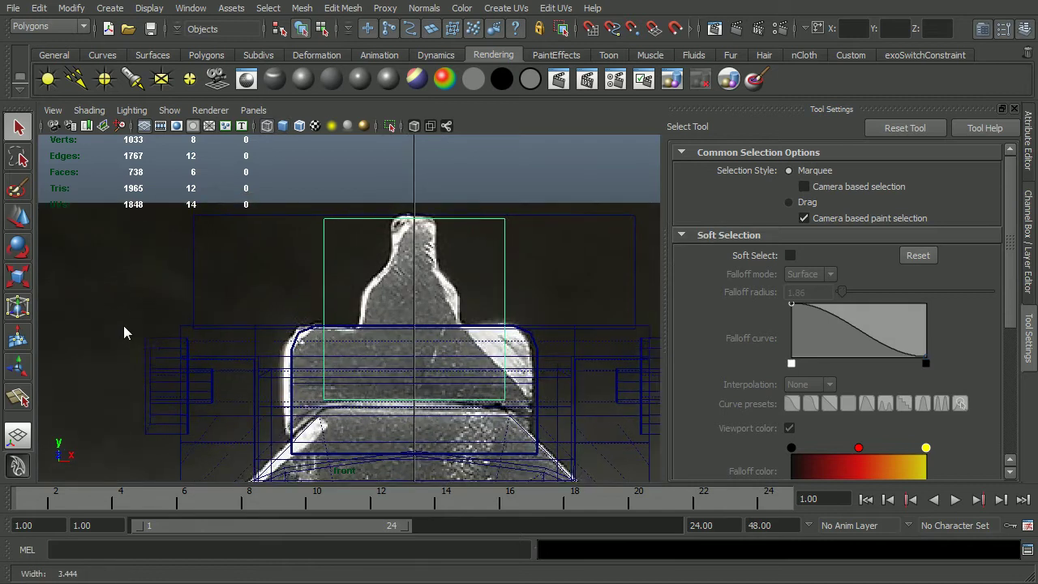
pyautogui.keyDown('alt'); pyautogui.moveTo(123, 325); pyautogui.dragTo(253, 313, button='right'); pyautogui.keyUp('alt')
pyautogui.press('r')
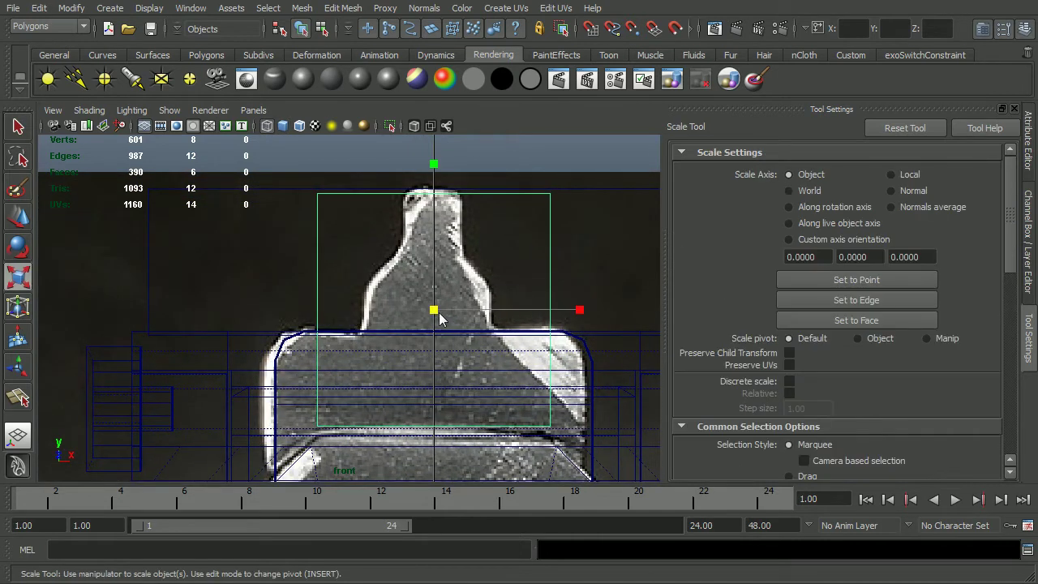
pyautogui.moveTo(437, 315); pyautogui.dragTo(244, 352)
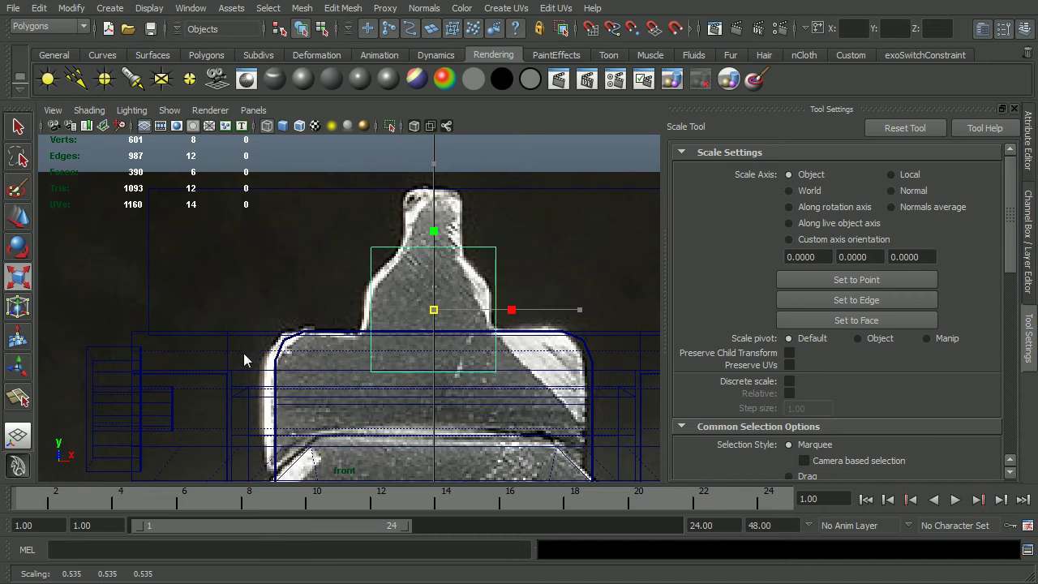
pyautogui.keyDown('alt'); pyautogui.moveTo(253, 356); pyautogui.dragTo(394, 330, button='right'); pyautogui.keyUp('alt')
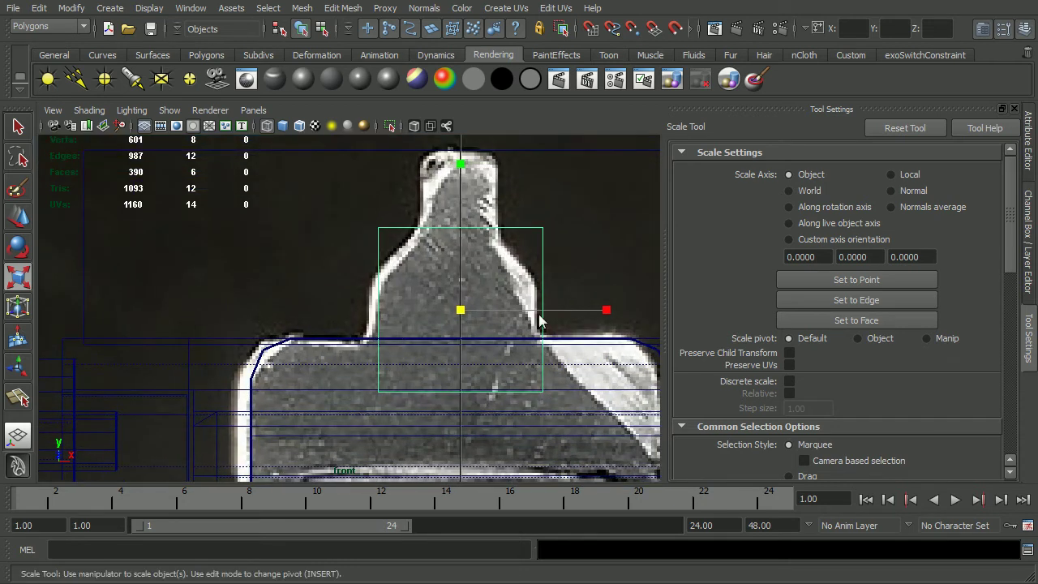
pyautogui.press('w')
pyautogui.moveTo(464, 234); pyautogui.dragTo(463, 248)
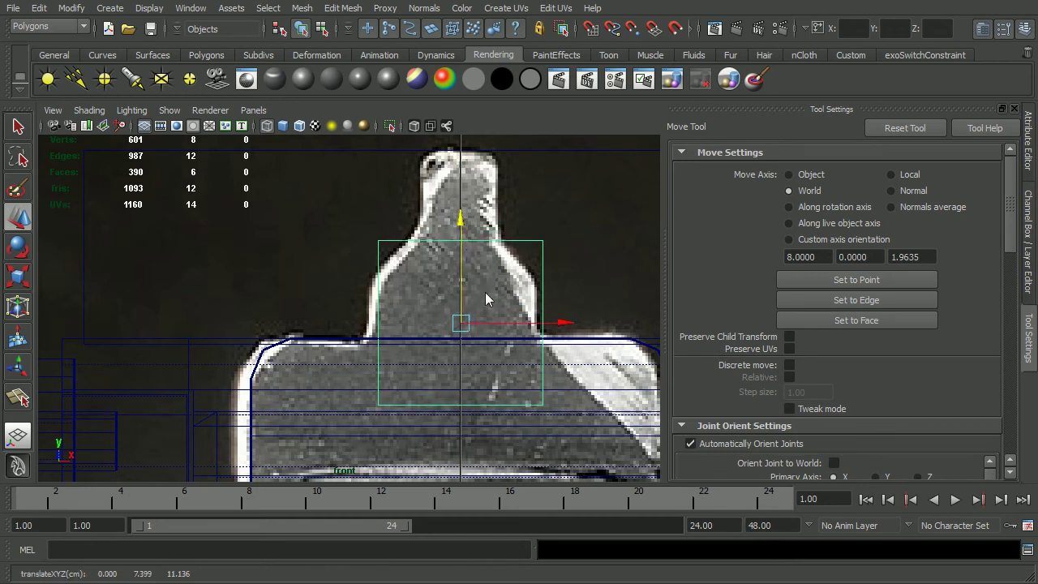
# Step: Bevel the two top side edges of the front sight block to follow the reference's sloped shoulders
pyautogui.rightClick(512, 244)
pyautogui.click(317, 203)
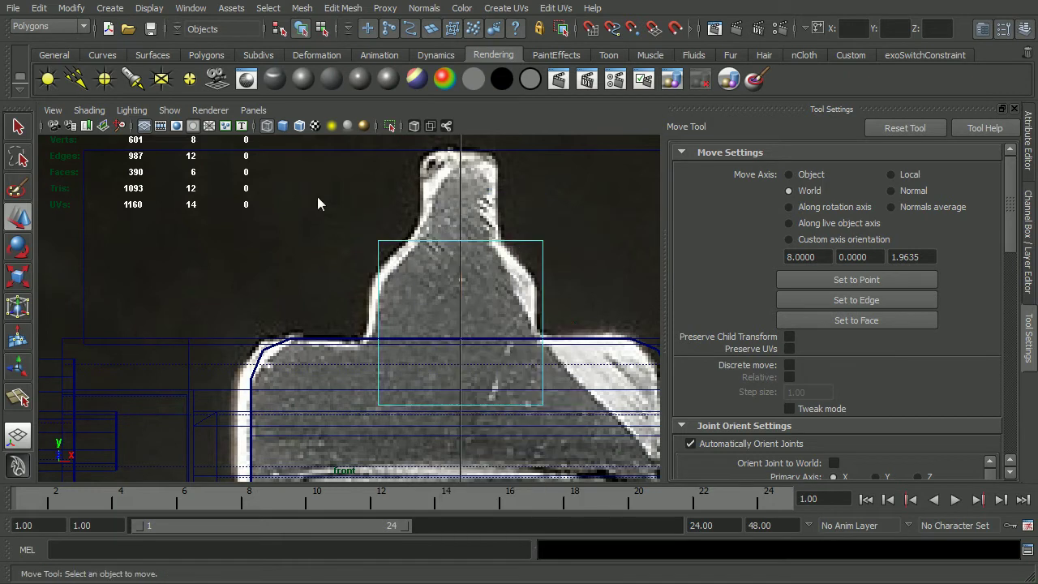
pyautogui.moveTo(612, 265); pyautogui.dragTo(613, 271)
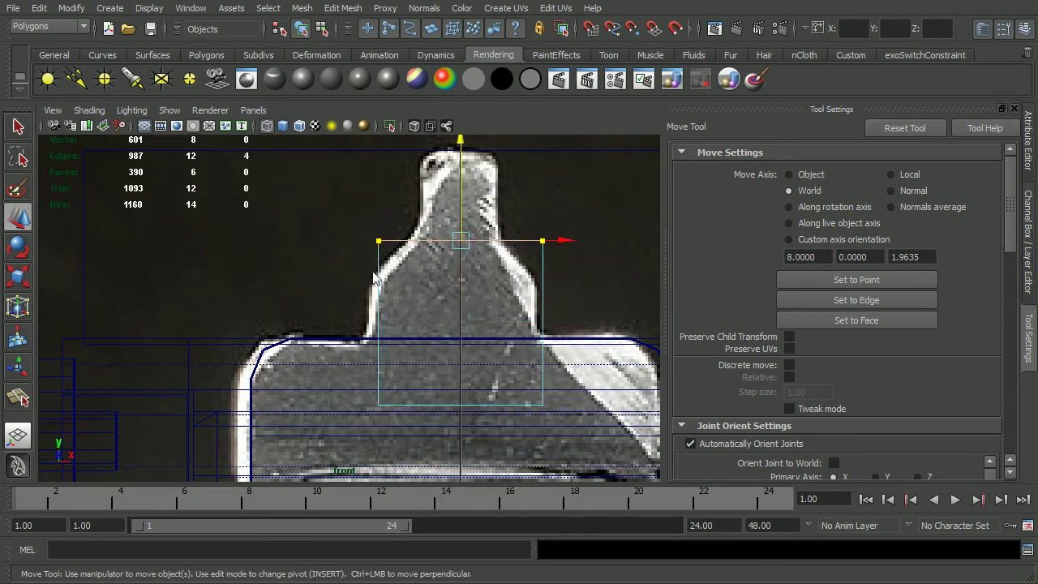
pyautogui.moveTo(452, 279); pyautogui.dragTo(451, 217, button='right')
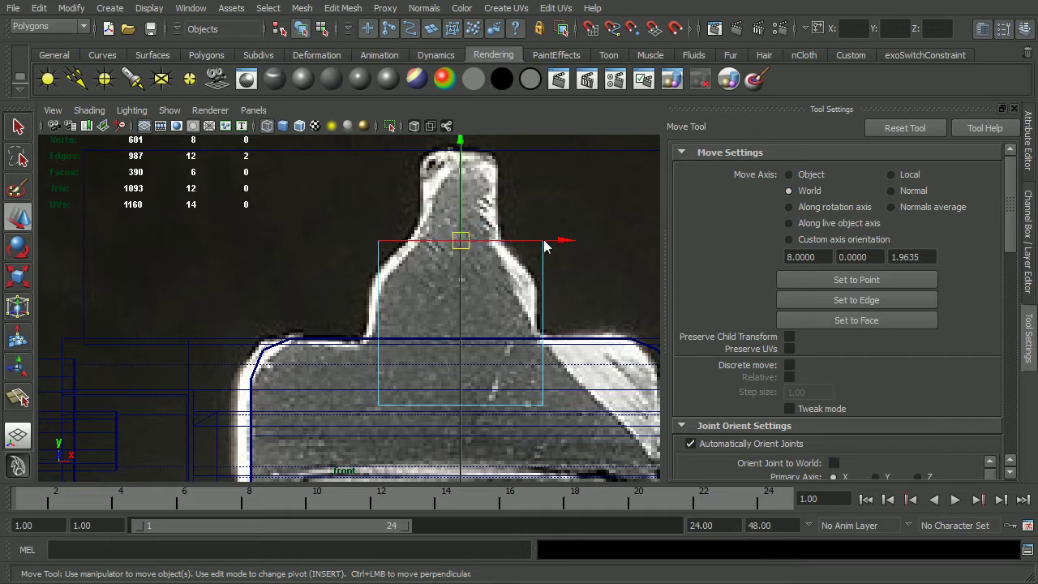
pyautogui.keyDown('shift'); pyautogui.rightClick(472, 256); pyautogui.keyUp('shift')
pyautogui.keyDown('shift'); pyautogui.moveTo(471, 256); pyautogui.dragTo(476, 276, button='right'); pyautogui.keyUp('shift')
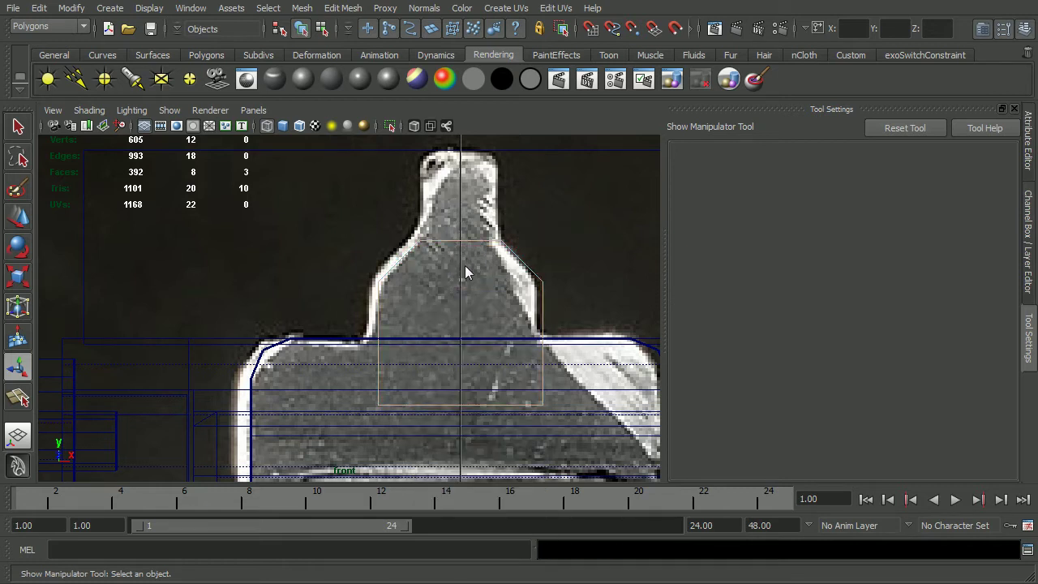
# Step: Extrude the sight block's top face upward to the tip of the narrow blade in the front reference
pyautogui.moveTo(325, 282); pyautogui.dragTo(545, 334)
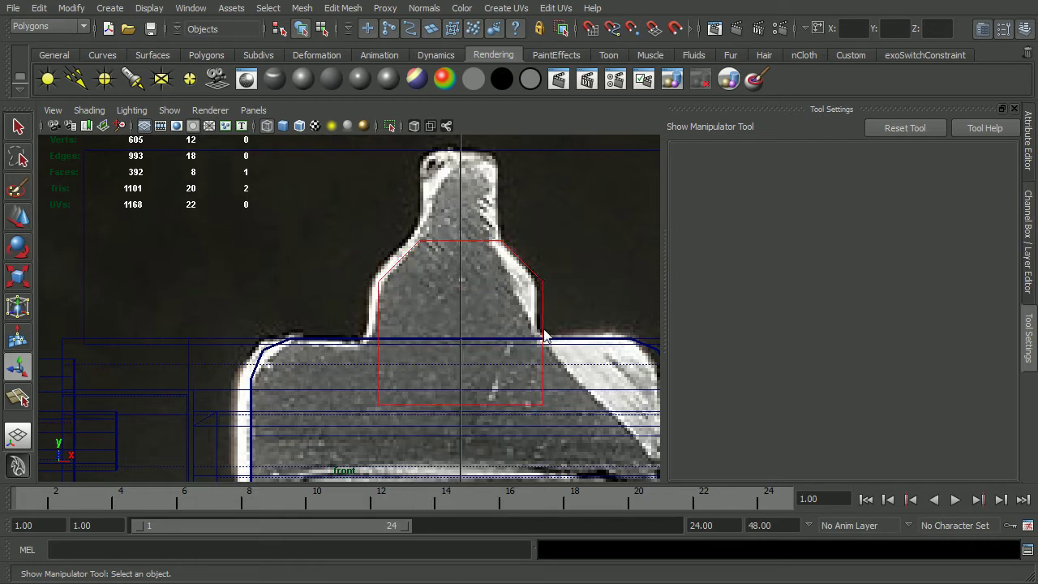
pyautogui.keyDown('shift'); pyautogui.moveTo(508, 317); pyautogui.dragTo(509, 351, button='right'); pyautogui.keyUp('shift')
pyautogui.moveTo(461, 197); pyautogui.dragTo(474, 115)
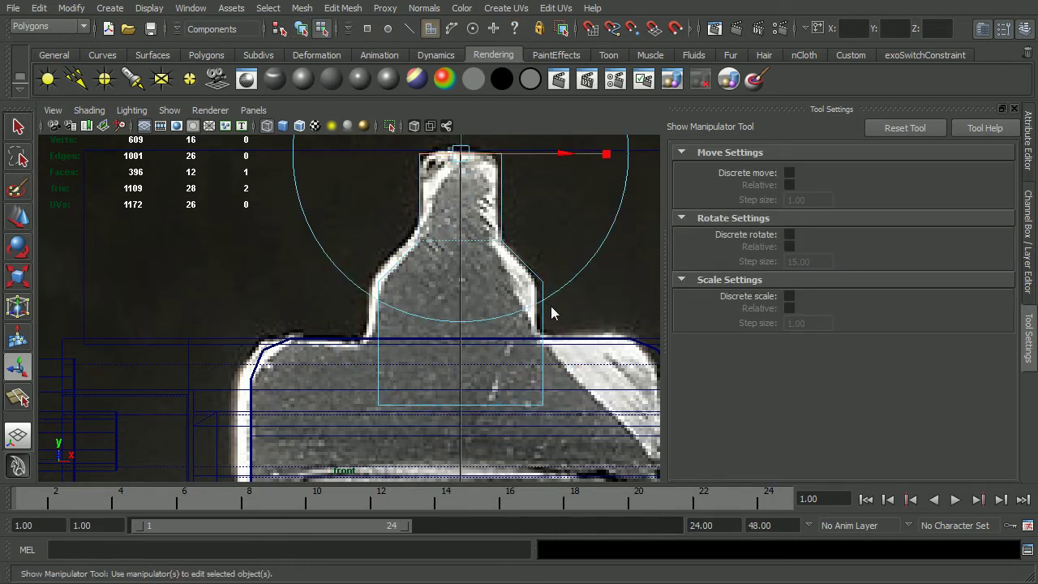
pyautogui.moveTo(338, 319); pyautogui.dragTo(336, 352, button='right')
pyautogui.click(287, 381)
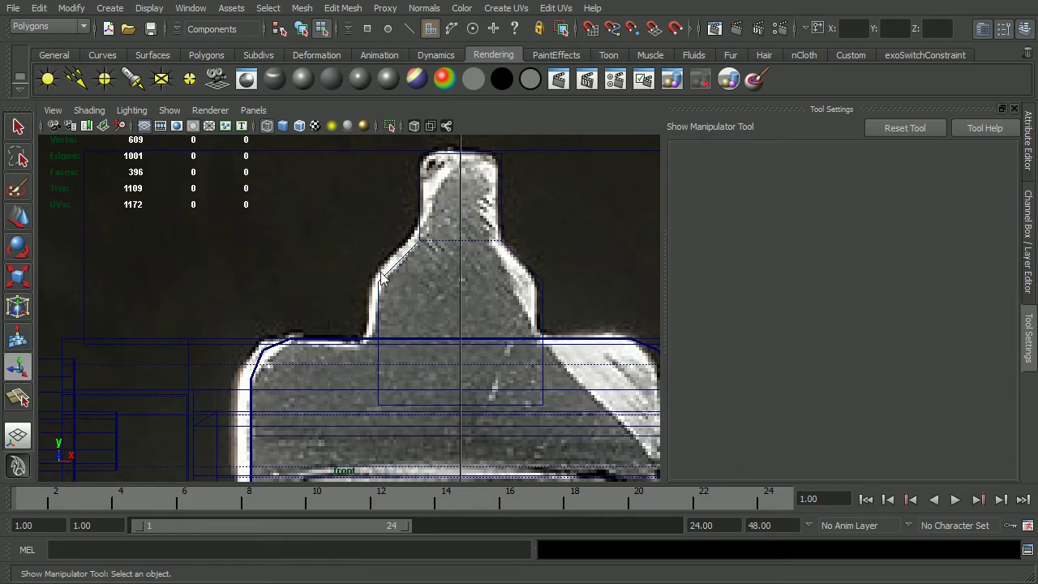
# Step: Raise the sight's four bottom vertices to about Y 7.34, level with the top of the barrel rib
pyautogui.moveTo(382, 278); pyautogui.dragTo(325, 282, button='right')
pyautogui.moveTo(333, 363); pyautogui.dragTo(573, 432)
pyautogui.press('w')
pyautogui.moveTo(465, 378); pyautogui.dragTo(466, 313)
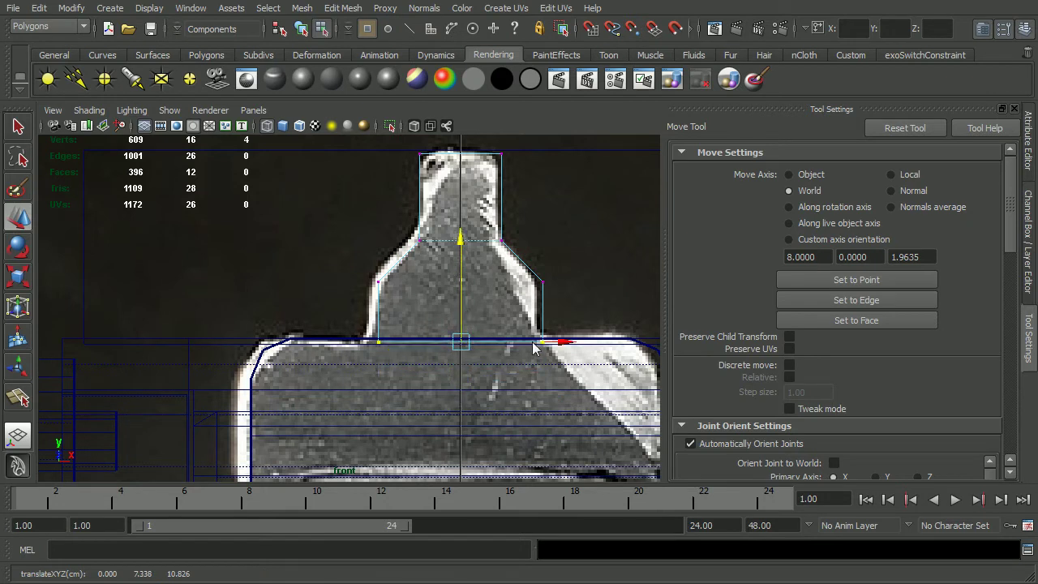
# Step: In the side view, move the sight's rear and front end vertices outward to match the length of the reference sight
pyautogui.press('space')
pyautogui.moveTo(512, 344); pyautogui.dragTo(533, 347)
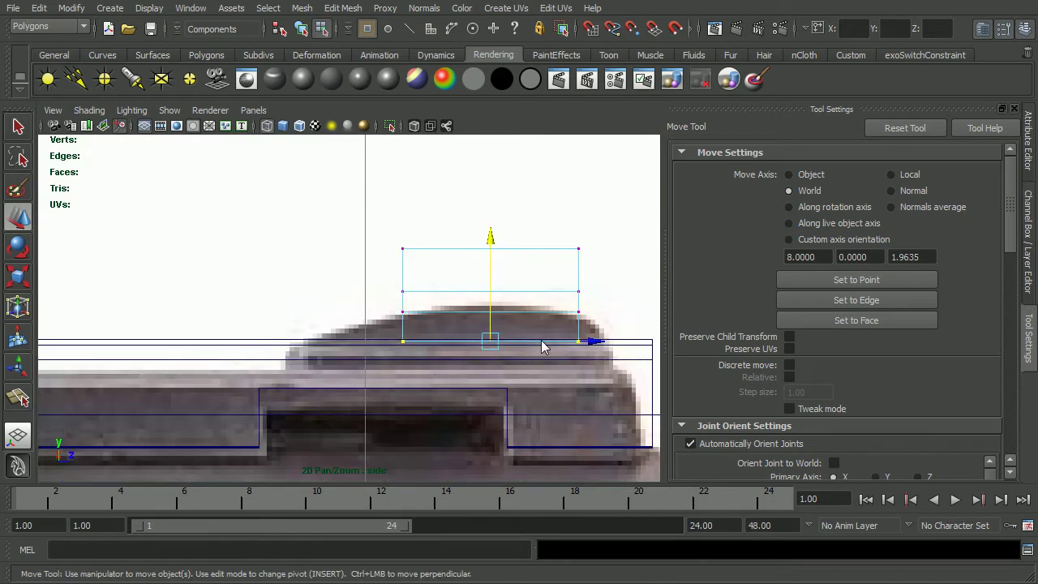
pyautogui.moveTo(363, 174); pyautogui.dragTo(430, 406)
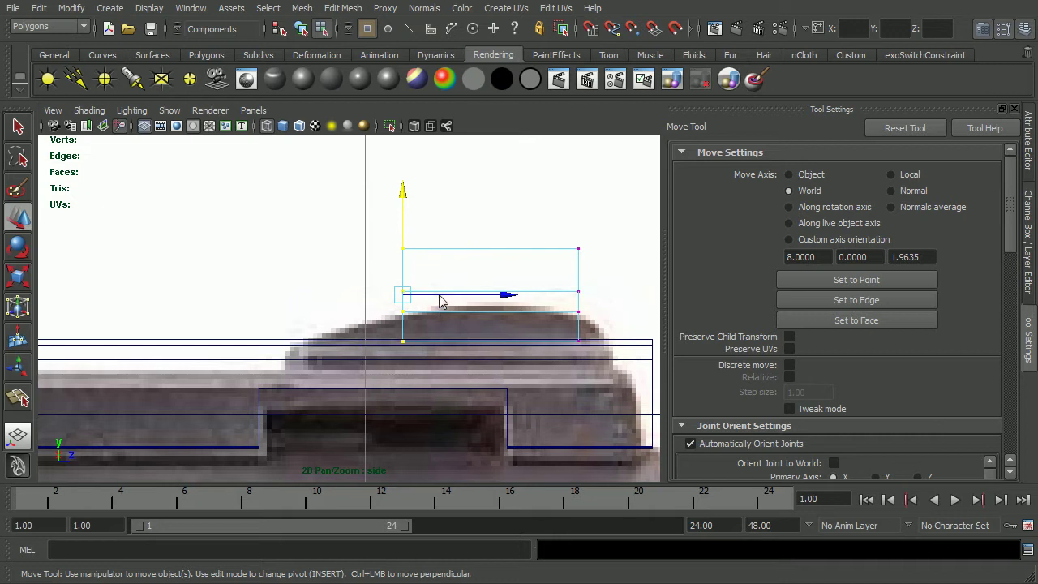
pyautogui.moveTo(440, 301); pyautogui.dragTo(324, 316)
pyautogui.moveTo(532, 227); pyautogui.dragTo(604, 359)
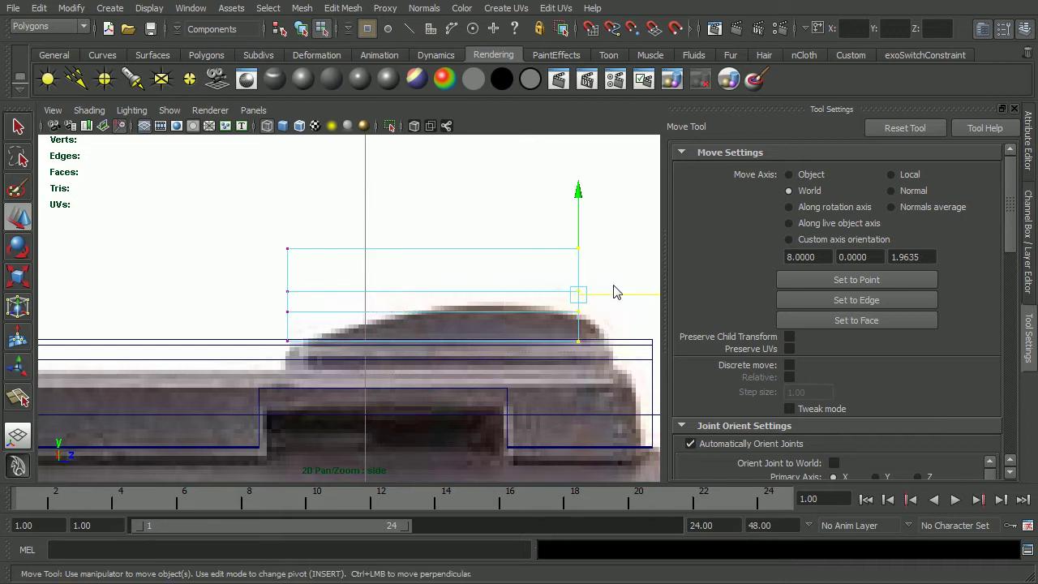
pyautogui.moveTo(613, 300); pyautogui.dragTo(649, 305)
# Step: Compare the sight's shape with the reference in the side and front views, and check it in perspective
pyautogui.keyDown('alt'); pyautogui.moveTo(500, 365); pyautogui.dragTo(539, 362, button='right'); pyautogui.keyUp('alt')
pyautogui.press('space')
pyautogui.moveTo(502, 327); pyautogui.dragTo(495, 353)
pyautogui.click(498, 358)
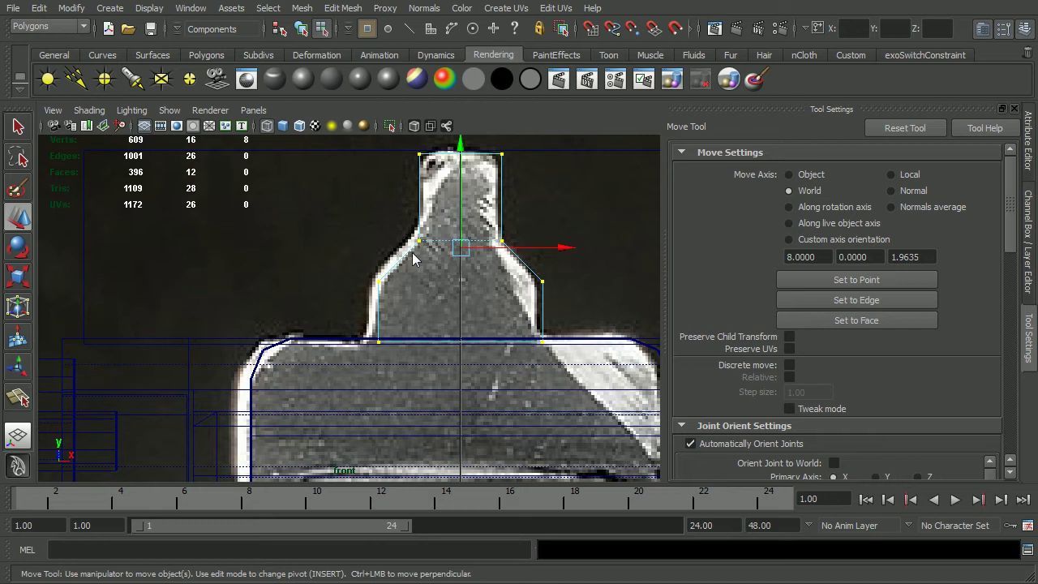
pyautogui.press('space')
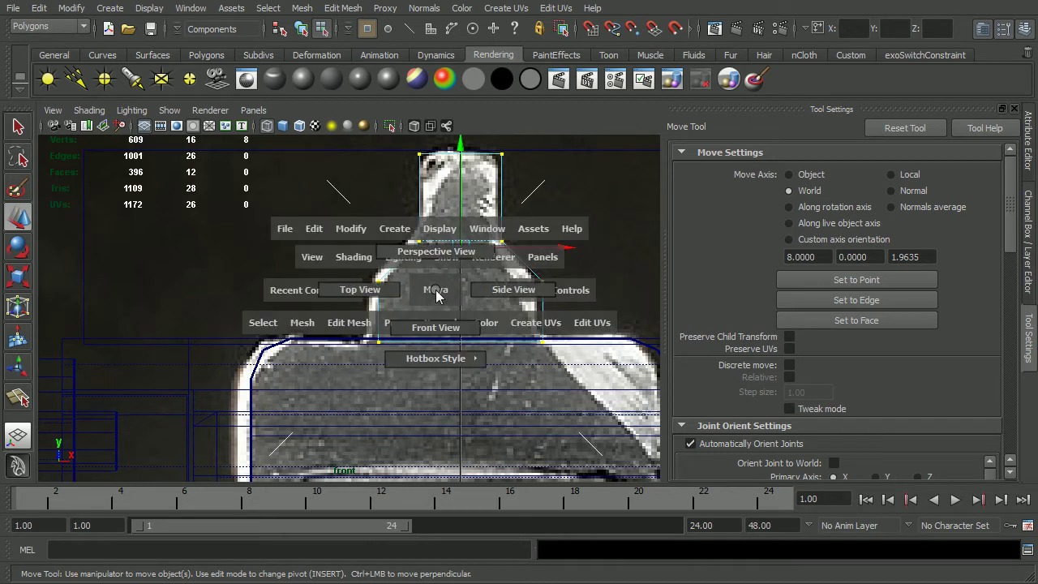
pyautogui.moveTo(436, 295); pyautogui.dragTo(466, 289)
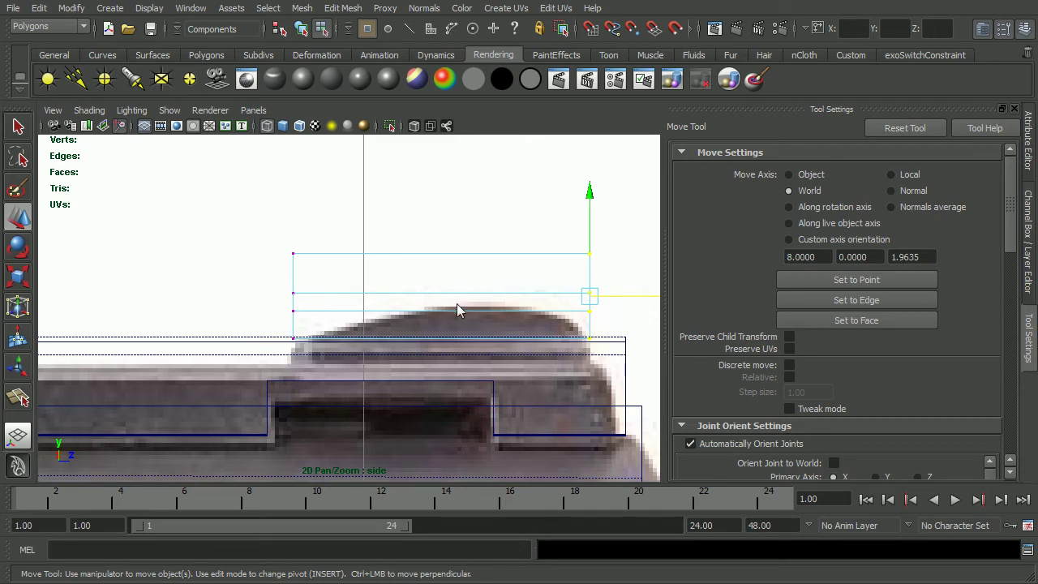
pyautogui.press('space')
pyautogui.moveTo(469, 314); pyautogui.dragTo(463, 250)
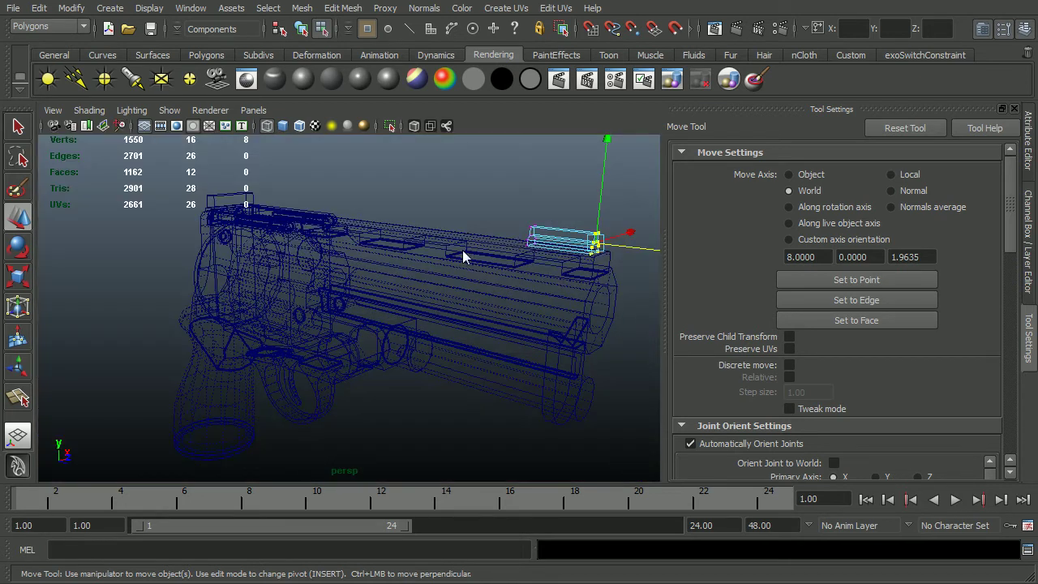
# Step: Cut the sight's top face vertically at two places with the Cut Faces Tool, near the middle and toward the rear in the side view
pyautogui.moveTo(568, 236); pyautogui.dragTo(572, 266, button='right')
pyautogui.click(578, 243)
pyautogui.keyDown('alt'); pyautogui.moveTo(581, 270); pyautogui.dragTo(505, 326); pyautogui.keyUp('alt')
pyautogui.keyDown('alt'); pyautogui.moveTo(508, 323); pyautogui.dragTo(369, 343, button='middle'); pyautogui.keyUp('alt')
pyautogui.keyDown('alt'); pyautogui.moveTo(369, 350); pyautogui.dragTo(535, 316, button='right'); pyautogui.keyUp('alt')
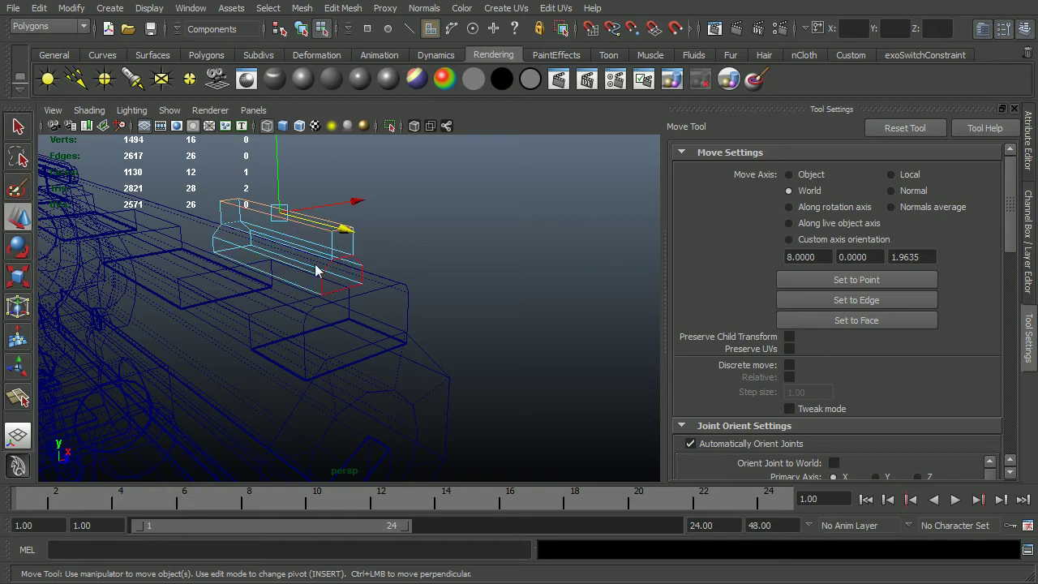
pyautogui.press('space')
pyautogui.moveTo(304, 290); pyautogui.dragTo(375, 276)
pyautogui.click(337, 9)
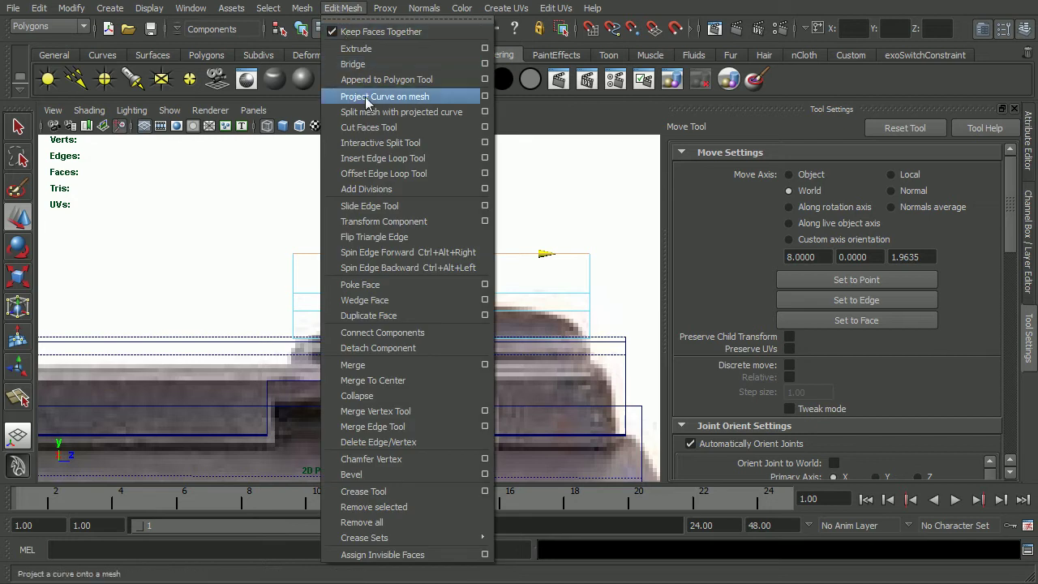
pyautogui.click(382, 127)
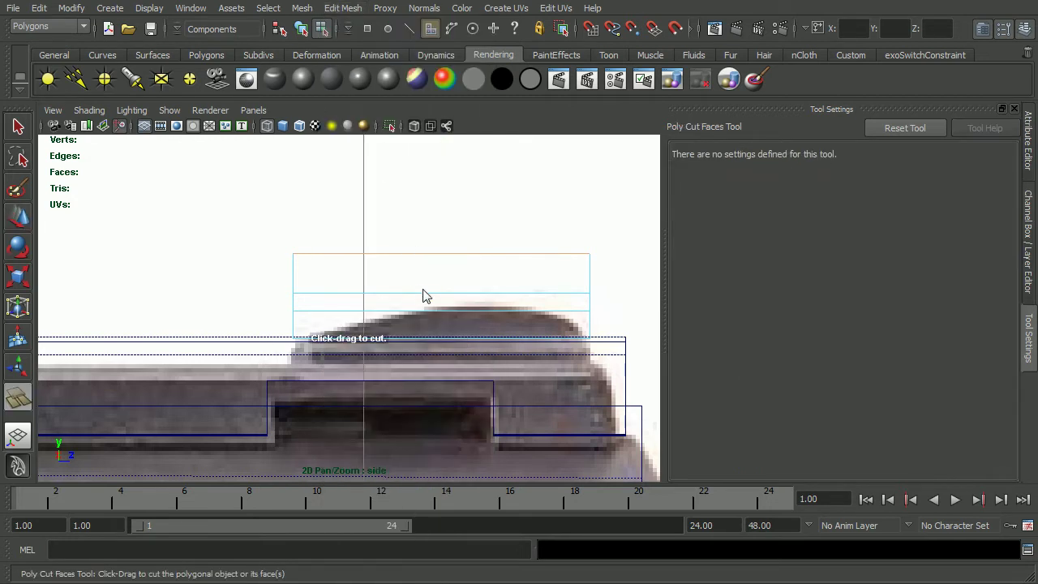
pyautogui.moveTo(433, 313); pyautogui.dragTo(435, 324)
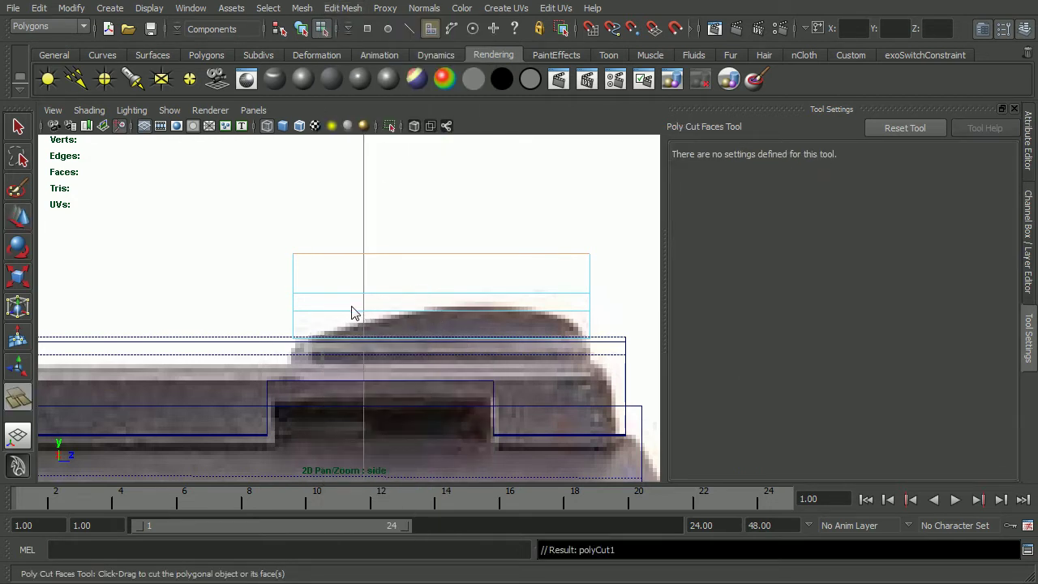
pyautogui.moveTo(359, 310); pyautogui.dragTo(353, 333)
pyautogui.press('q')
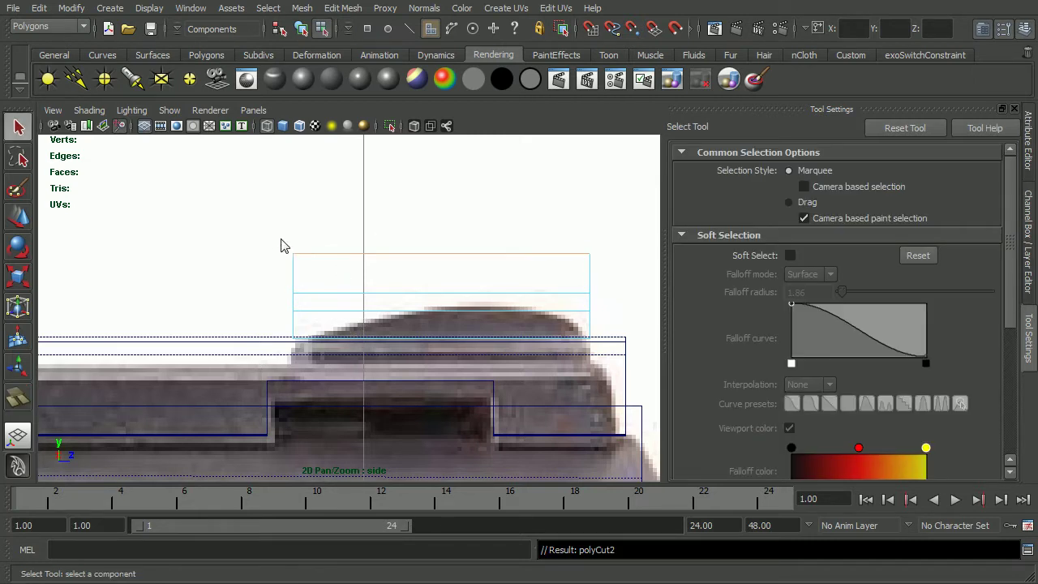
# Step: Lower the whole front sight object to about Y 7.03 so its top meets the reference sight's crest
pyautogui.moveTo(316, 265); pyautogui.dragTo(251, 252, button='right')
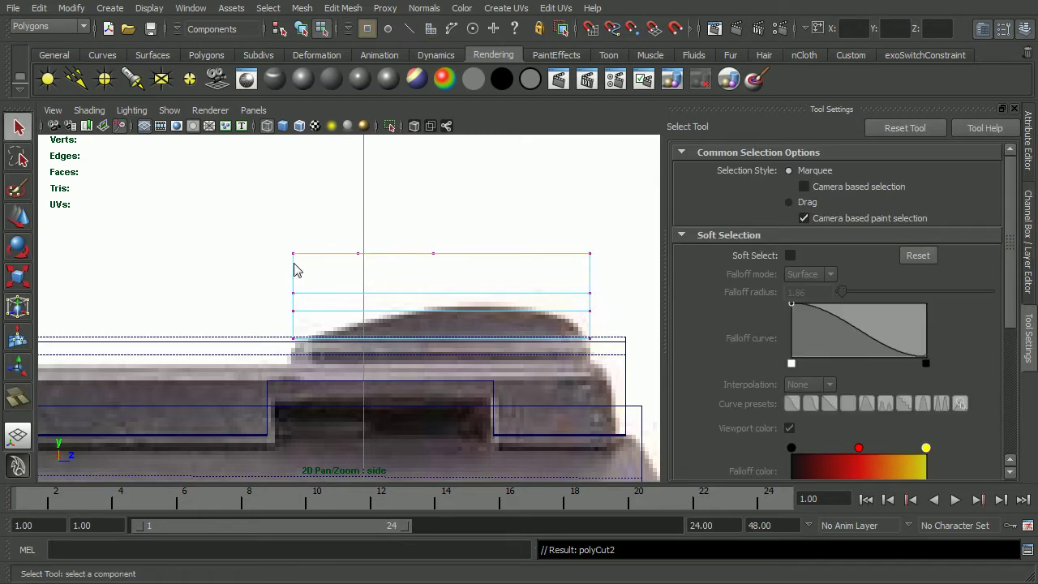
pyautogui.press('F8')
pyautogui.press('w')
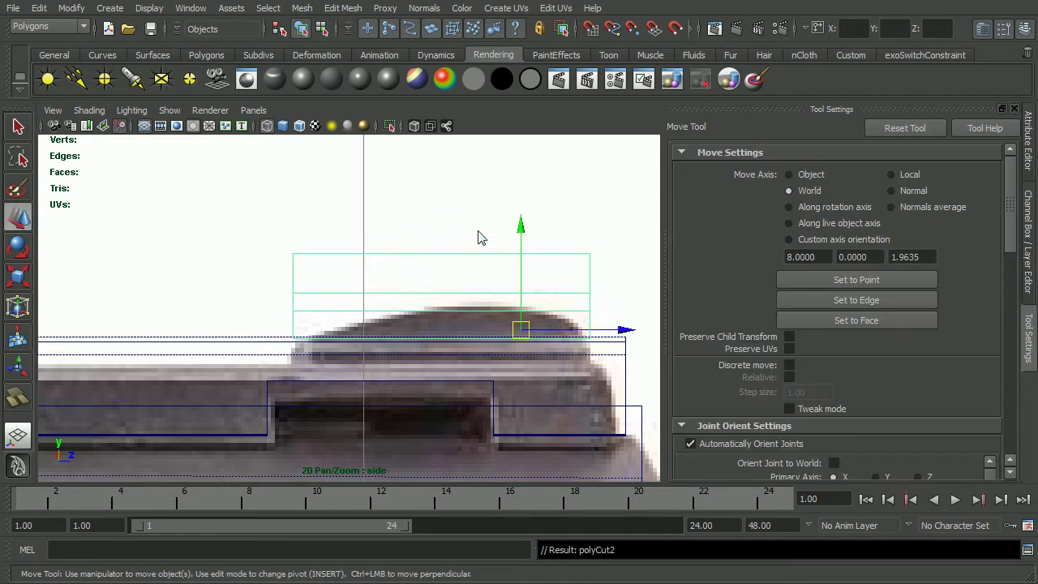
pyautogui.moveTo(523, 233); pyautogui.dragTo(510, 281)
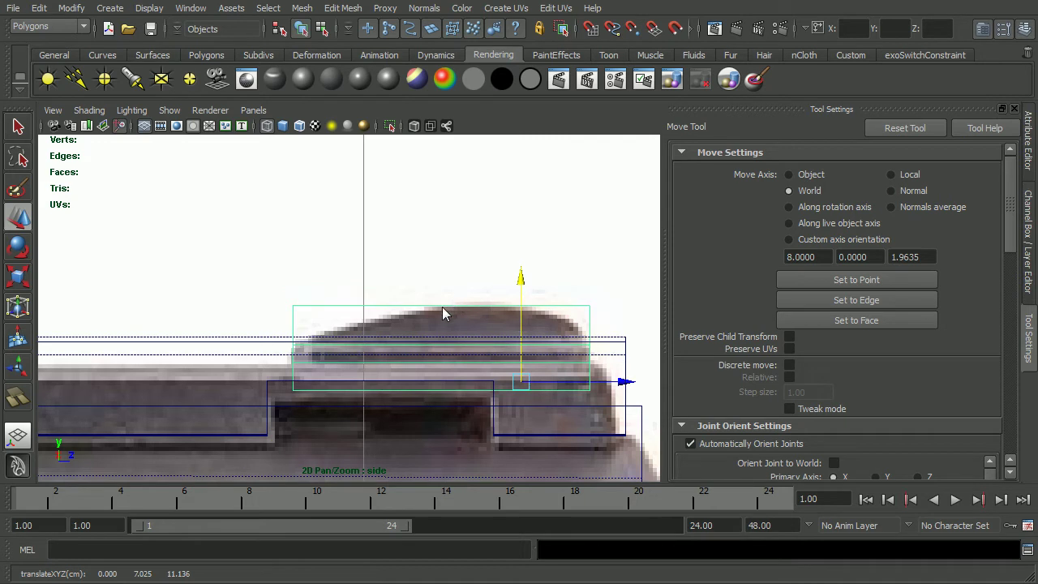
# Step: Reposition the sight's rear top corner vertices and the adjacent cut's vertices to follow the reference's rear slope
pyautogui.moveTo(307, 309); pyautogui.dragTo(248, 311, button='right')
pyautogui.moveTo(273, 283); pyautogui.dragTo(305, 319)
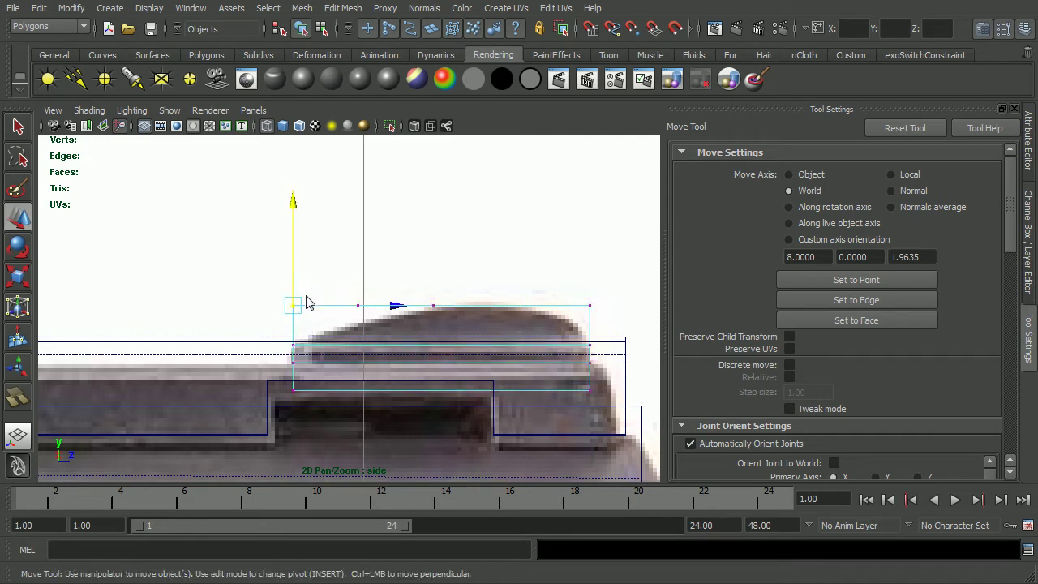
pyautogui.press('v')
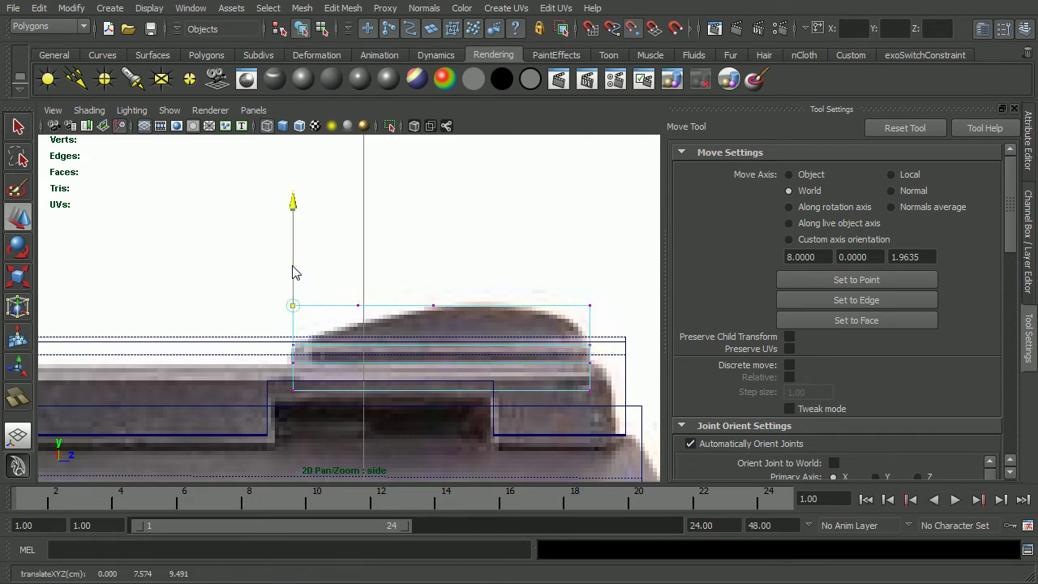
pyautogui.moveTo(292, 289); pyautogui.dragTo(327, 347)
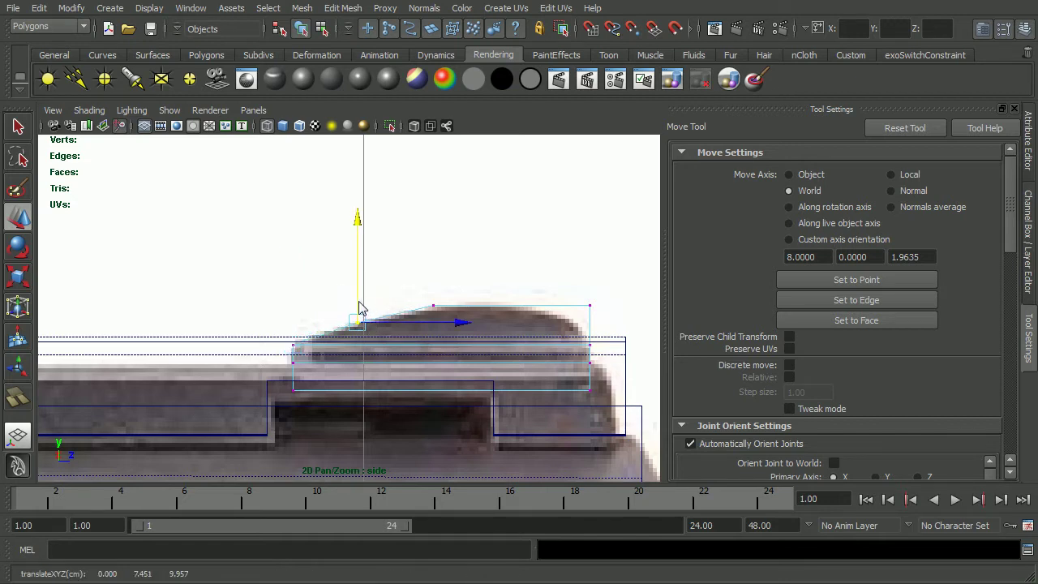
pyautogui.moveTo(358, 302)
pyautogui.mouseDown()
pyautogui.moveTo(391, 322)
pyautogui.moveTo(374, 298)
pyautogui.mouseUp()
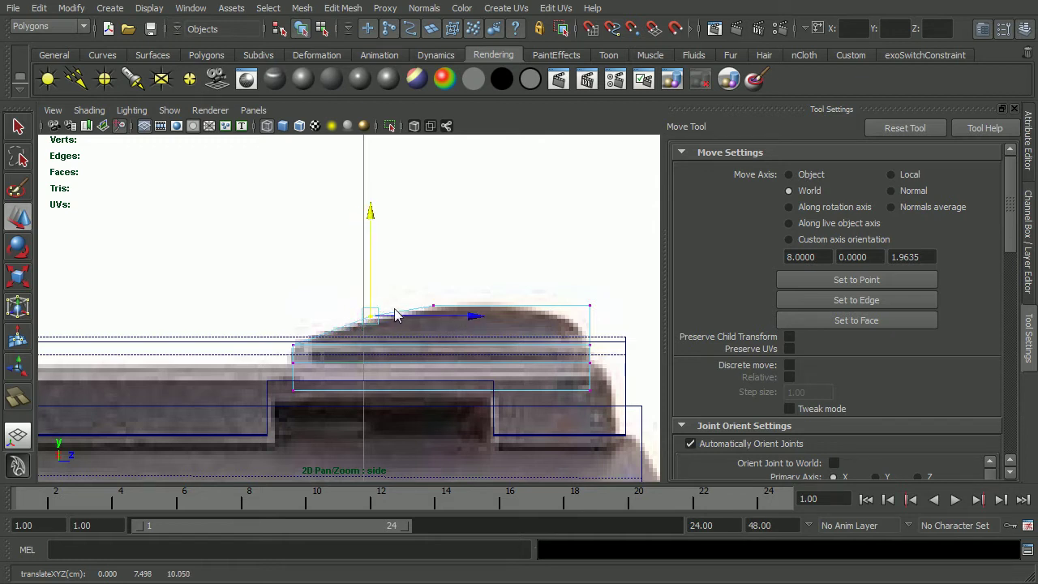
# Step: Select the sight's front top corner vertices in the side view and bevel that corner
pyautogui.moveTo(591, 319); pyautogui.dragTo(592, 275, button='right')
pyautogui.moveTo(566, 281); pyautogui.dragTo(607, 323)
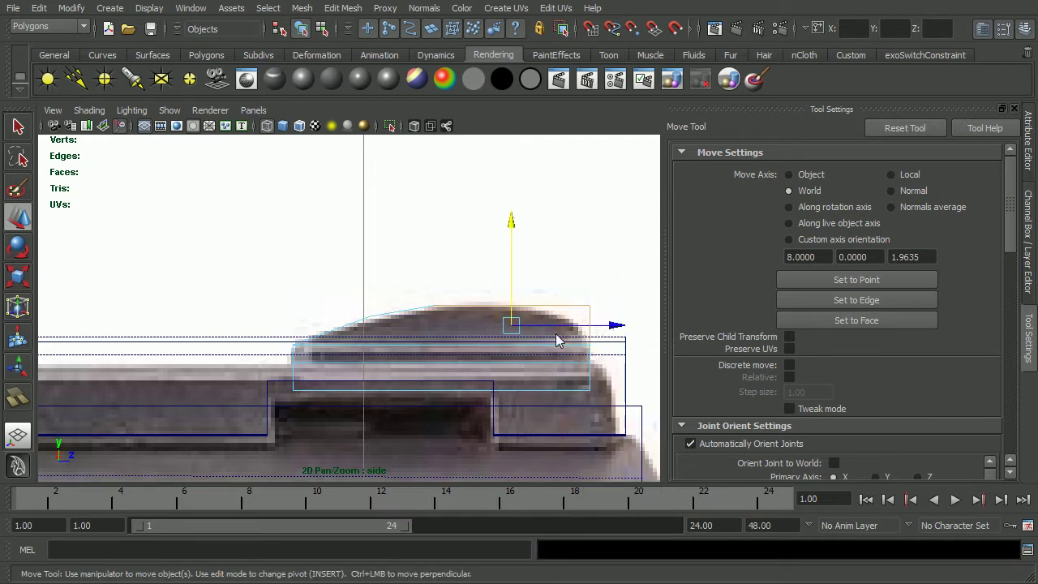
pyautogui.keyDown('ctrl'); pyautogui.moveTo(555, 278); pyautogui.dragTo(610, 331); pyautogui.keyUp('ctrl')
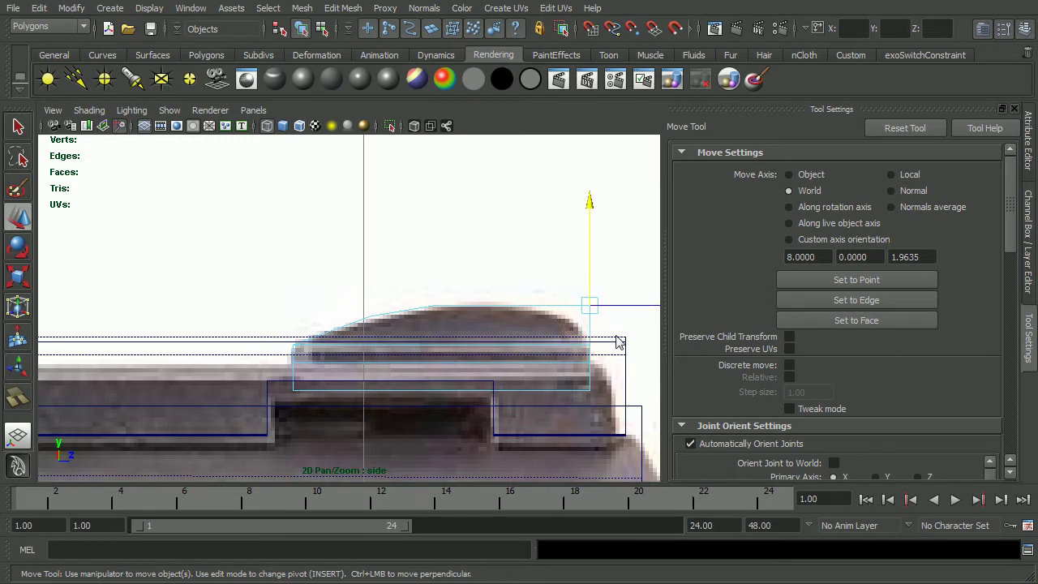
pyautogui.keyDown('alt'); pyautogui.moveTo(523, 363); pyautogui.dragTo(550, 364, button='right'); pyautogui.keyUp('alt')
pyautogui.keyDown('alt'); pyautogui.moveTo(550, 363); pyautogui.dragTo(497, 364, button='middle'); pyautogui.keyUp('alt')
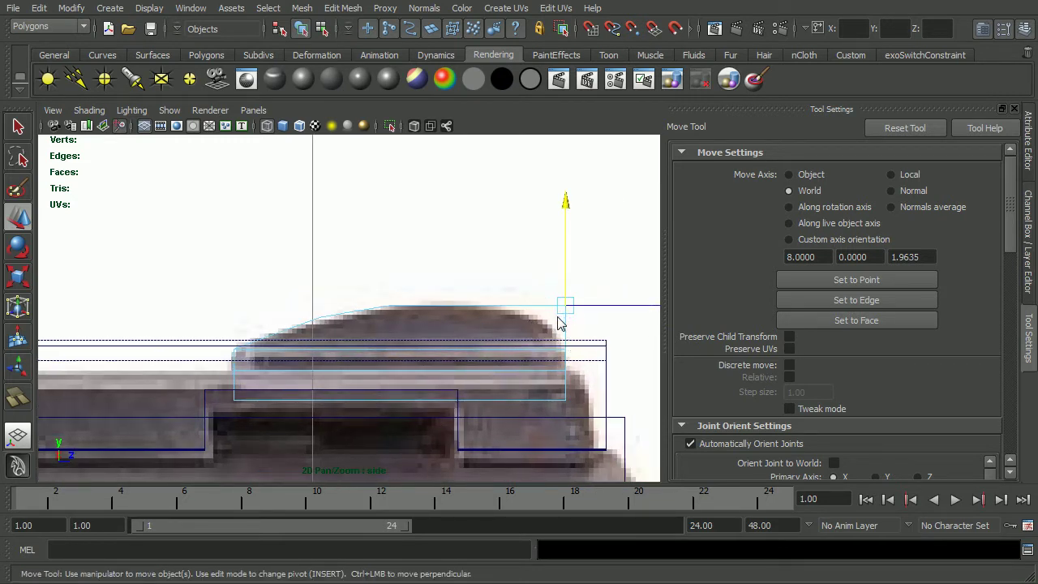
pyautogui.keyDown('shift'); pyautogui.moveTo(557, 322); pyautogui.dragTo(590, 317, button='right'); pyautogui.keyUp('shift')
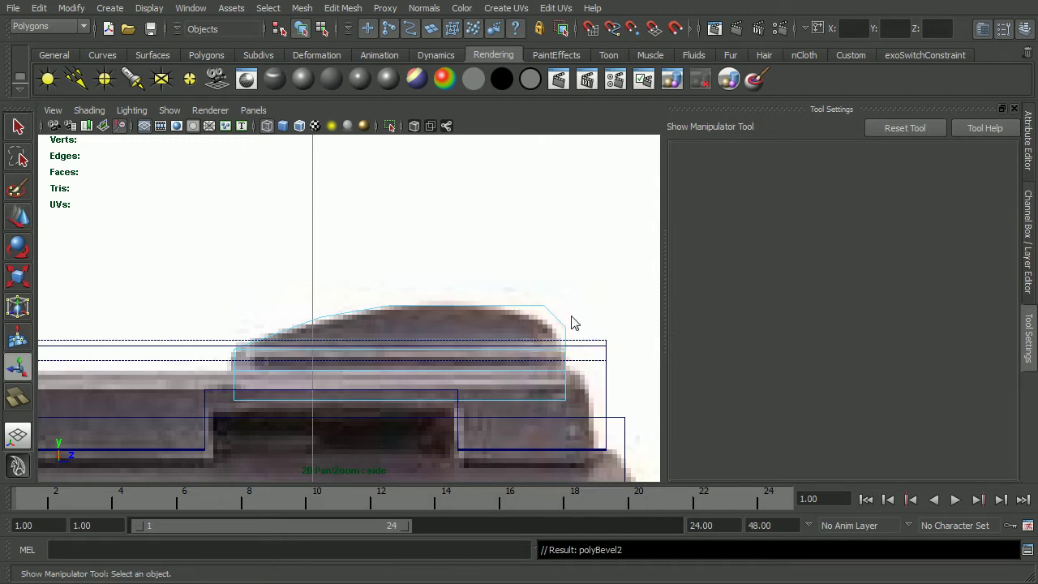
# Step: Set the front corner bevel to 2 segments with an offset of 0.7 to round it toward the reference curve
pyautogui.click(1029, 226)
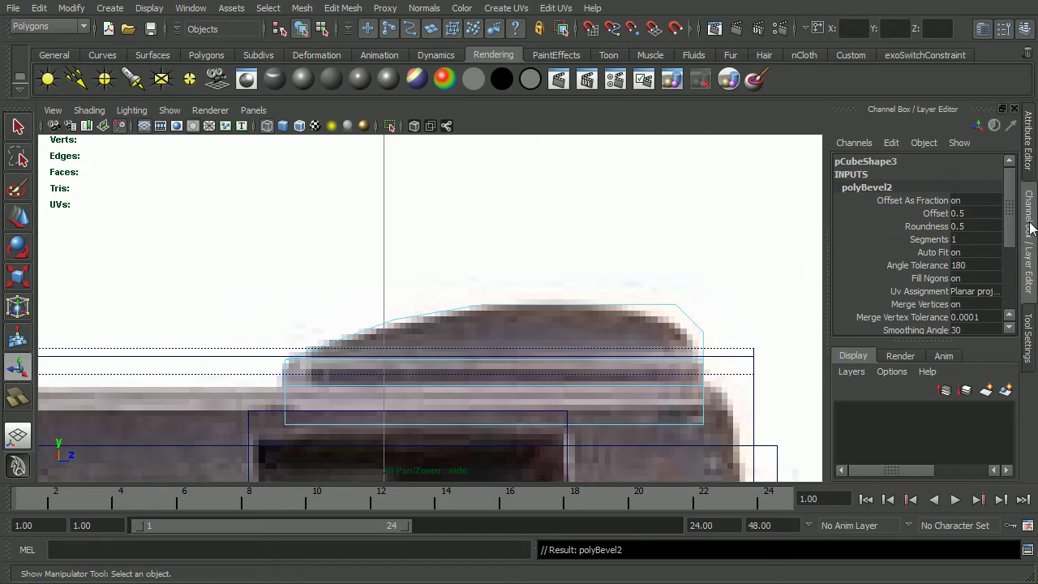
pyautogui.click(929, 239)
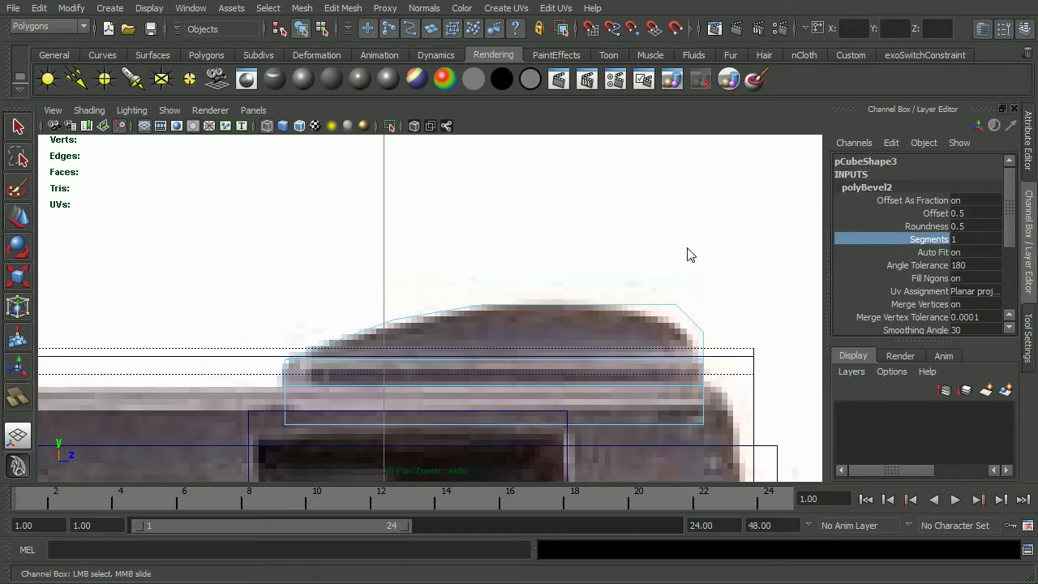
pyautogui.moveTo(686, 255); pyautogui.dragTo(695, 255, button='middle')
pyautogui.click(933, 214)
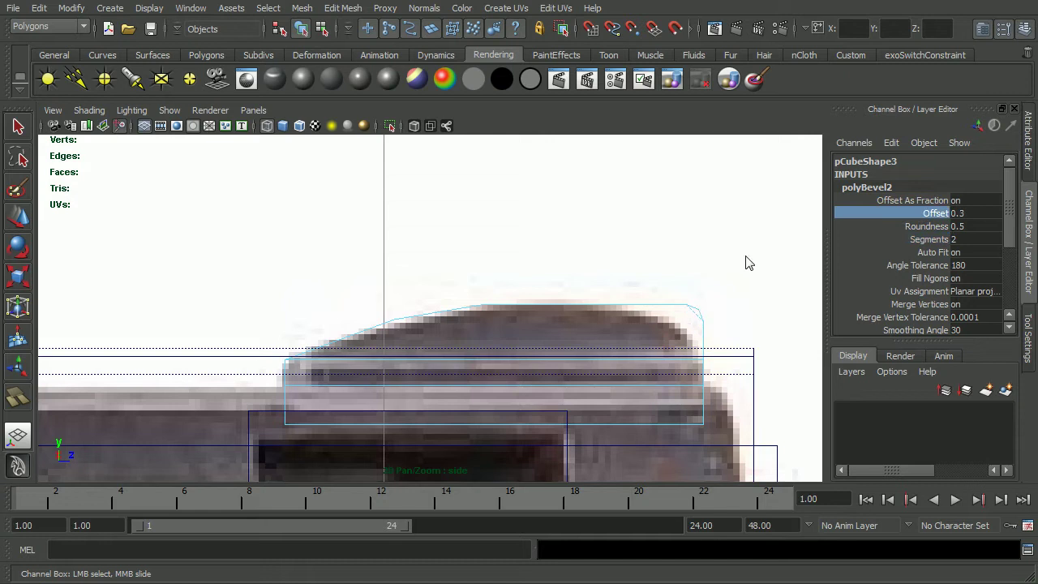
pyautogui.moveTo(751, 263); pyautogui.dragTo(739, 285, button='middle')
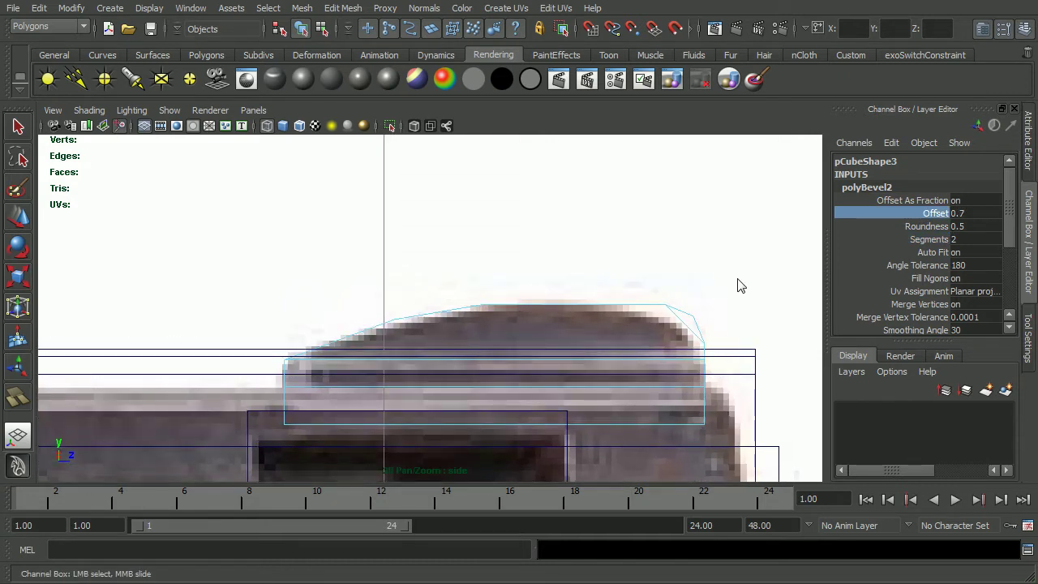
# Step: Raise the whole front sight to about Y 7.40 in the front view, seating its base on the barrel's top rib
pyautogui.press('t')
pyautogui.press('space')
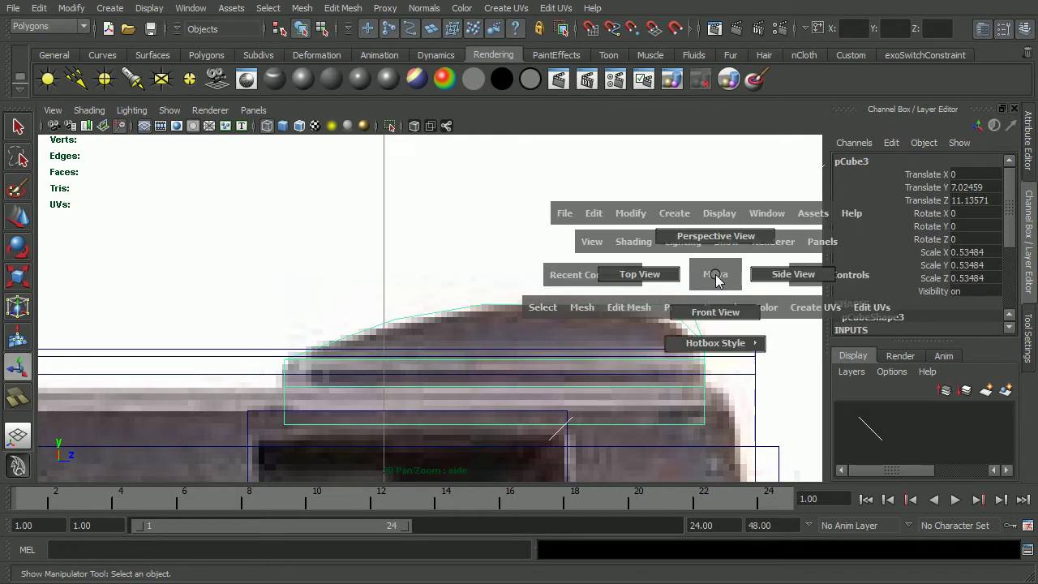
pyautogui.click(714, 311)
pyautogui.press('w')
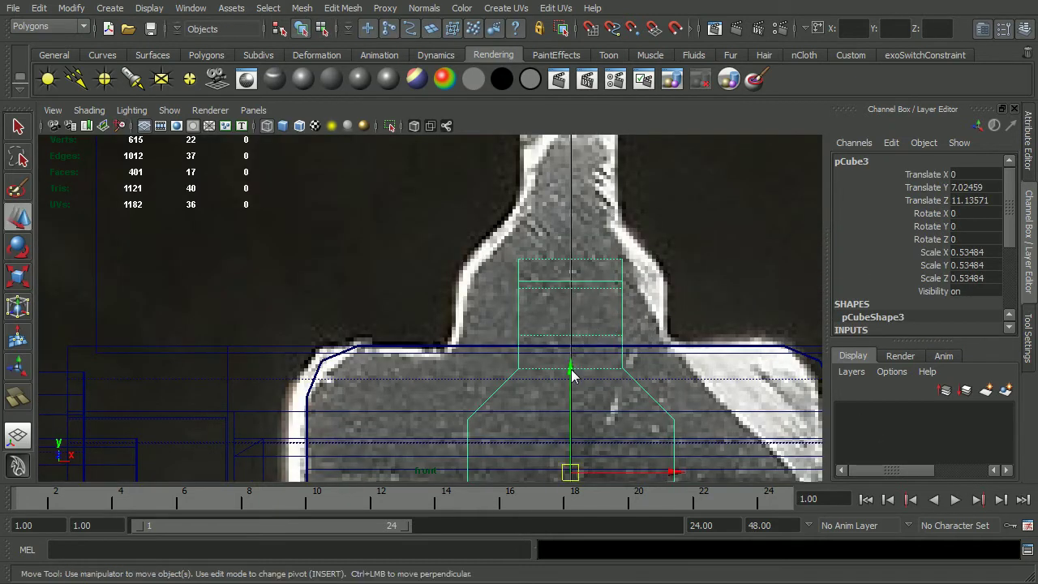
pyautogui.moveTo(572, 365); pyautogui.dragTo(560, 224)
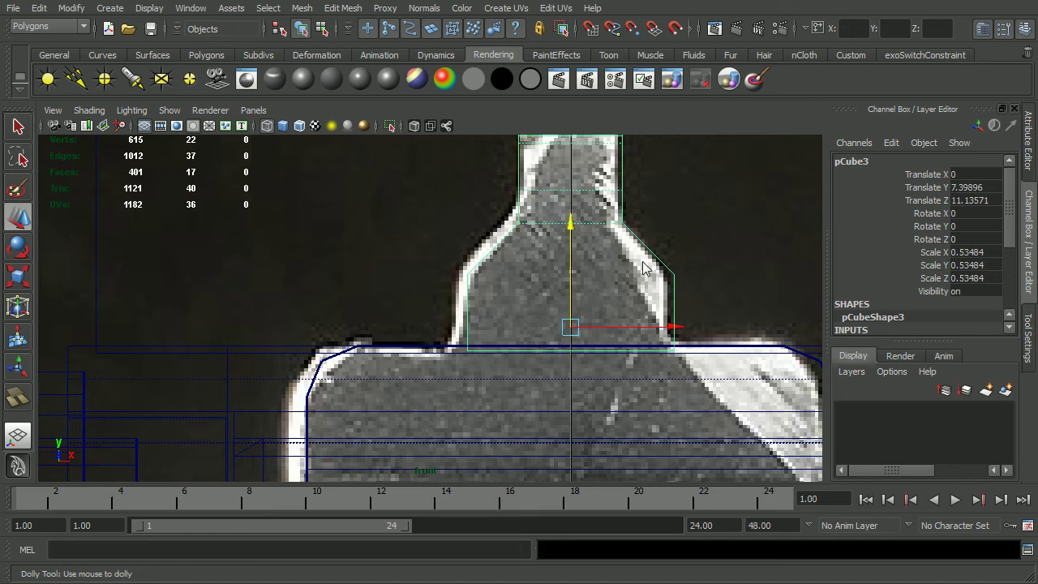
pyautogui.keyDown('alt'); pyautogui.moveTo(697, 265); pyautogui.dragTo(635, 264, button='right'); pyautogui.keyUp('alt')
pyautogui.keyDown('alt'); pyautogui.moveTo(635, 264); pyautogui.dragTo(639, 270, button='middle'); pyautogui.keyUp('alt')
# Step: Isolate the front sight in the shaded perspective view and delete its bottom face
pyautogui.press('space')
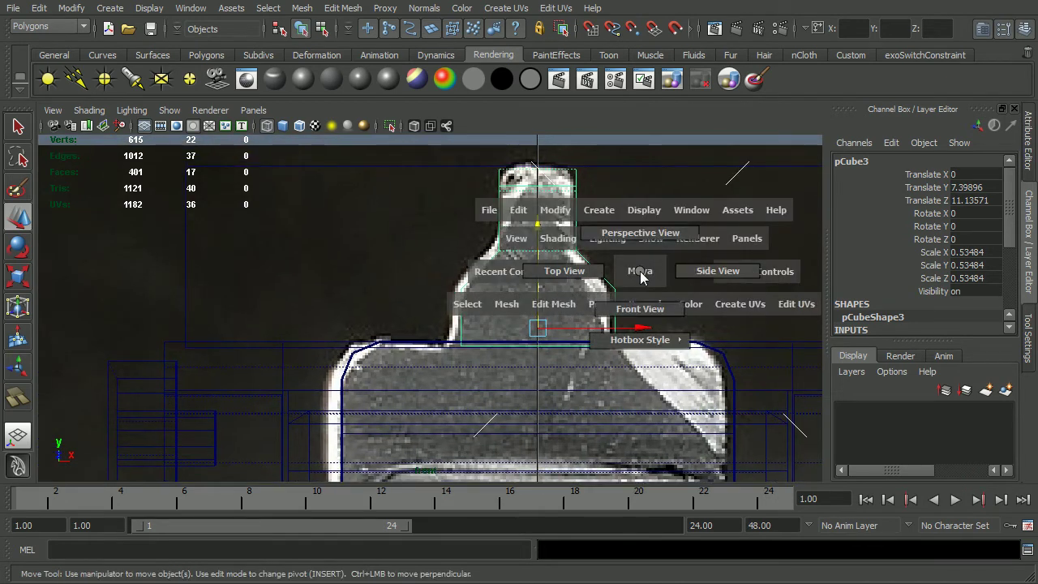
pyautogui.click(641, 230)
pyautogui.press('5')
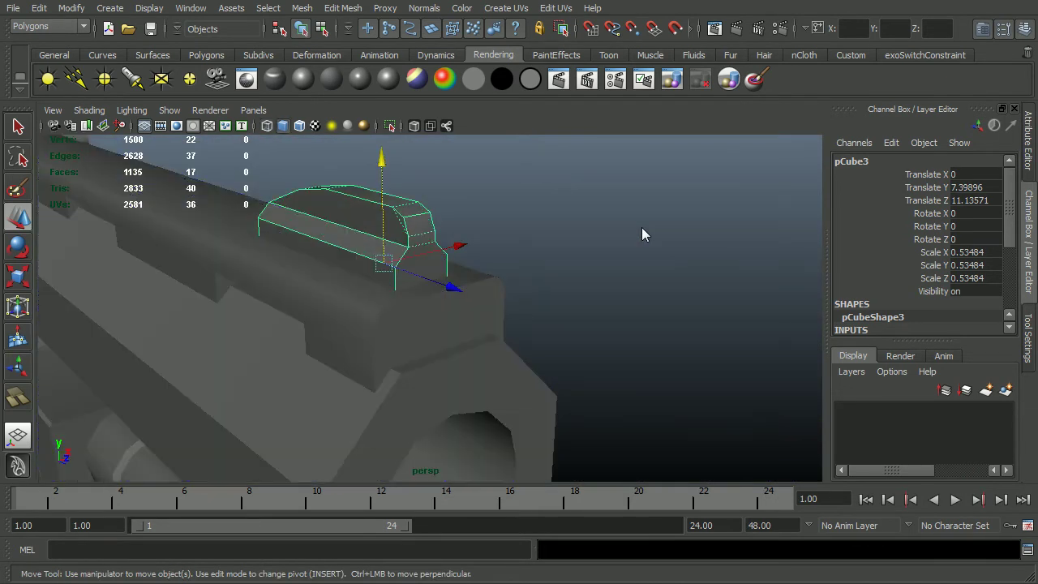
pyautogui.moveTo(642, 231)
pyautogui.keyDown('alt'); pyautogui.mouseDown()
pyautogui.moveTo(471, 262)
pyautogui.moveTo(674, 249)
pyautogui.moveTo(514, 244)
pyautogui.mouseUp(); pyautogui.keyUp('alt')
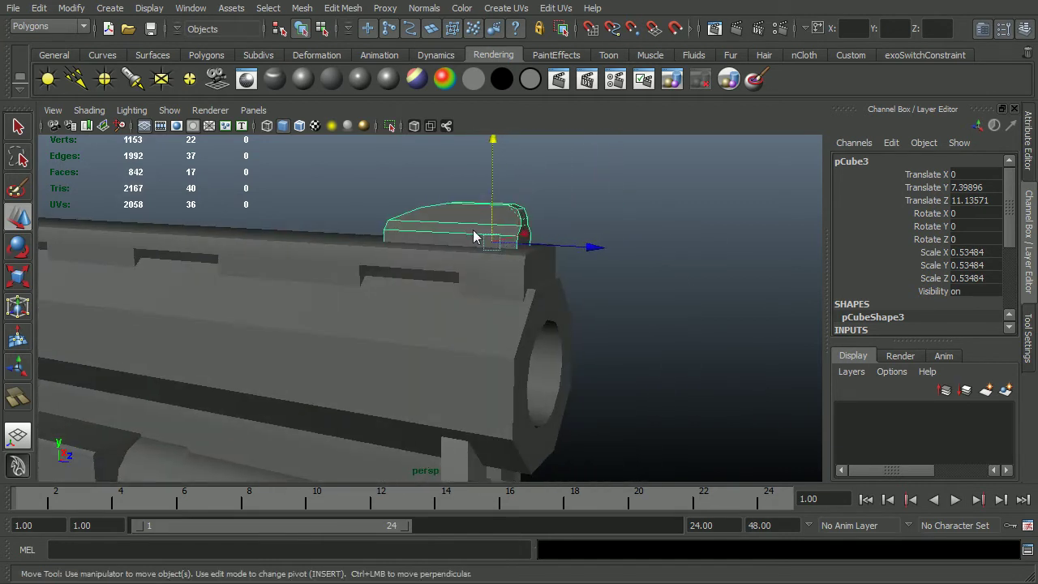
pyautogui.hotkey('ctrl', '1')
pyautogui.press('f')
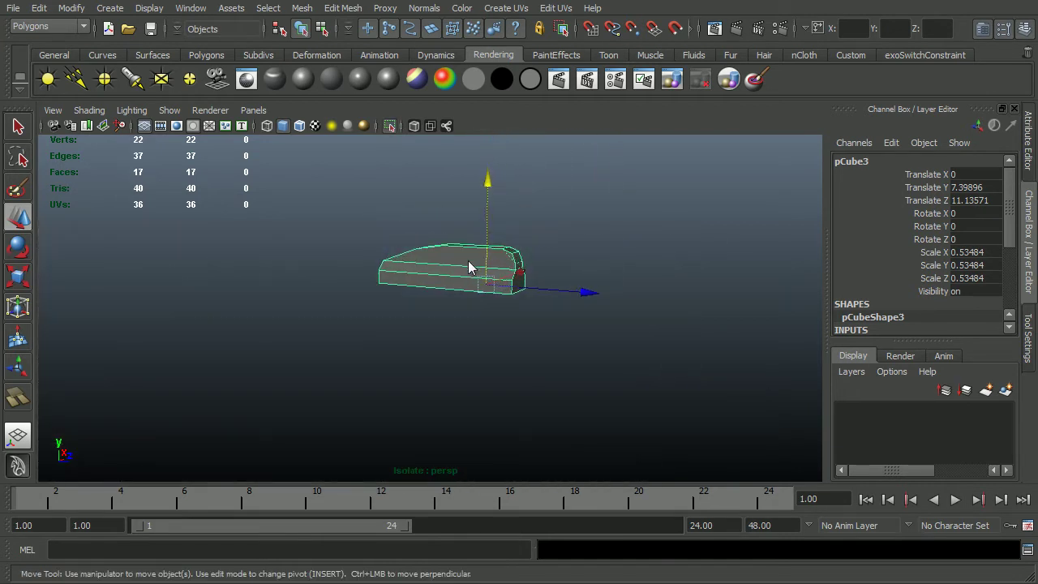
pyautogui.rightClick(487, 259)
pyautogui.moveTo(489, 271); pyautogui.dragTo(486, 313, button='right')
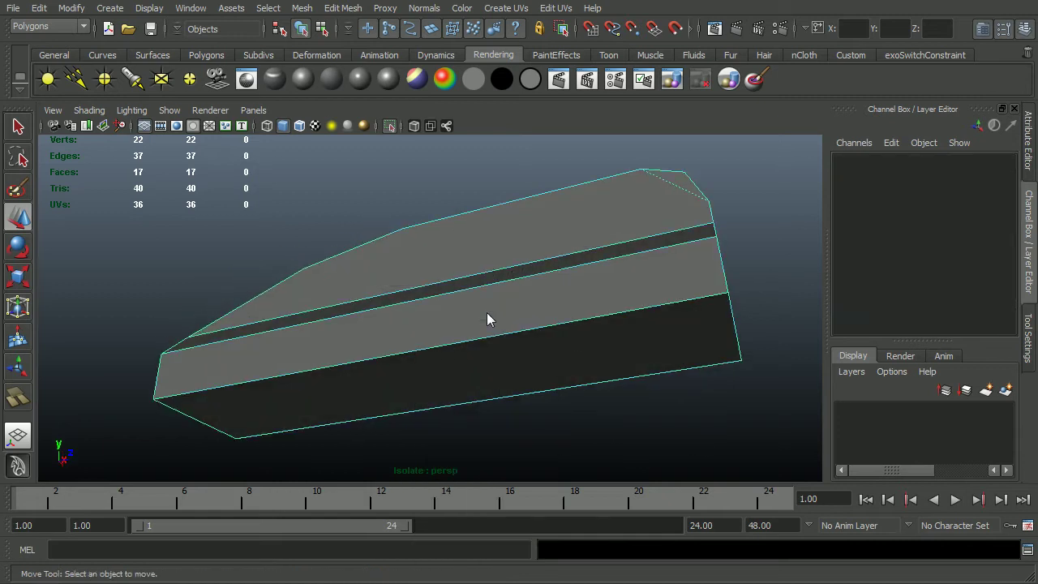
pyautogui.click(489, 349)
pyautogui.press('Delete')
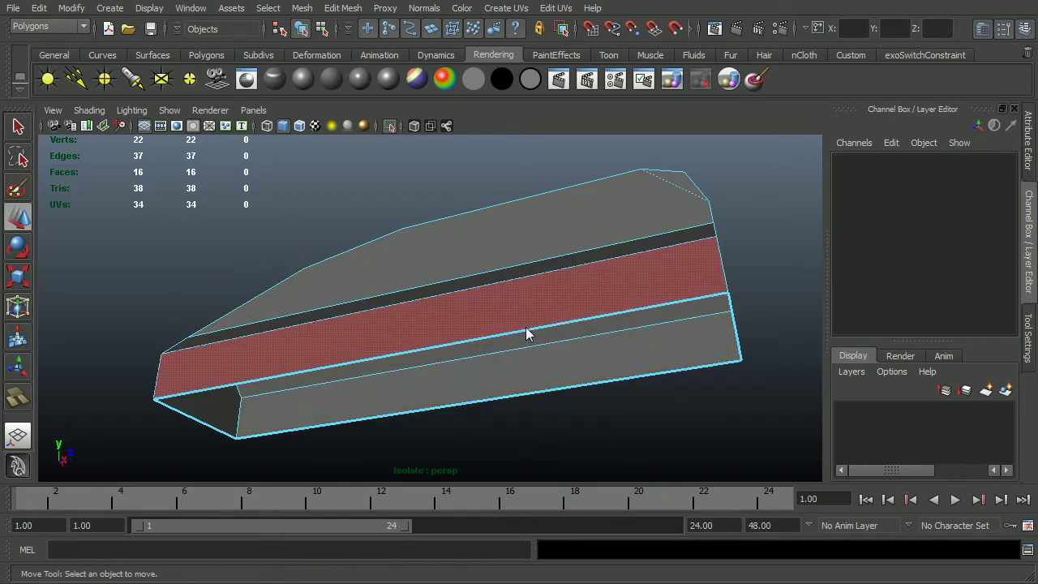
# Step: Select all of the front sight's vertices and merge them
pyautogui.moveTo(525, 330); pyautogui.dragTo(398, 302, button='right')
pyautogui.moveTo(184, 213); pyautogui.dragTo(883, 474)
pyautogui.click(343, 8)
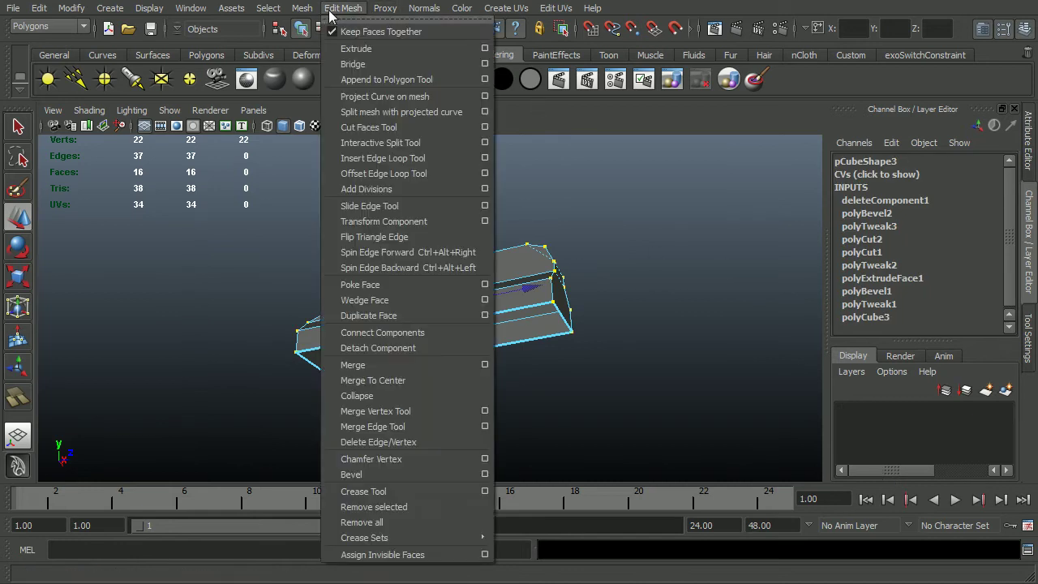
pyautogui.click(438, 369)
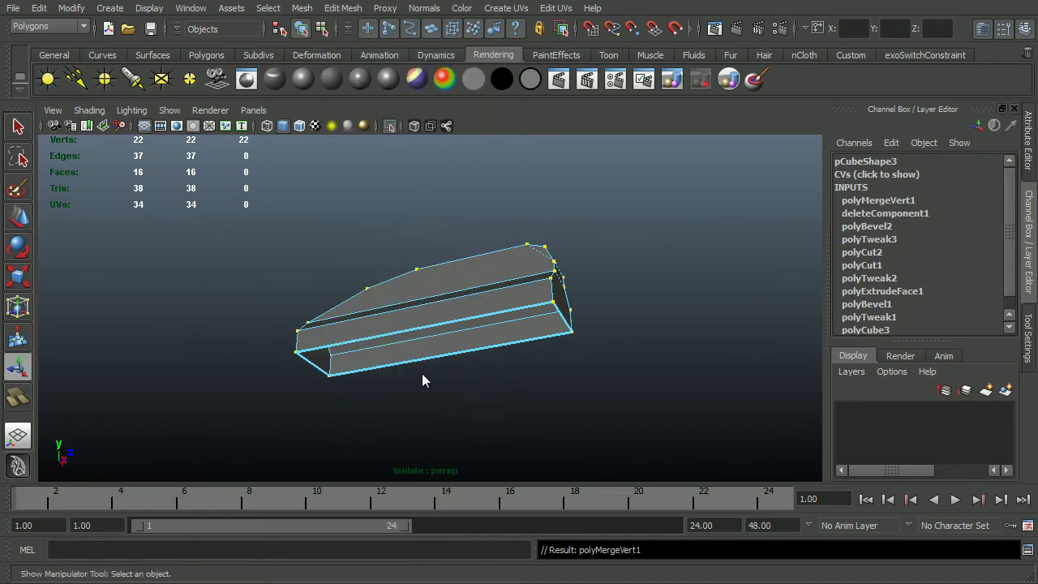
# Step: Apply Soften/Harden Edge to the whole front sight object with an angle of 45
pyautogui.keyDown('alt'); pyautogui.moveTo(422, 373); pyautogui.dragTo(555, 425); pyautogui.keyUp('alt')
pyautogui.press('F8')
pyautogui.press('F8')
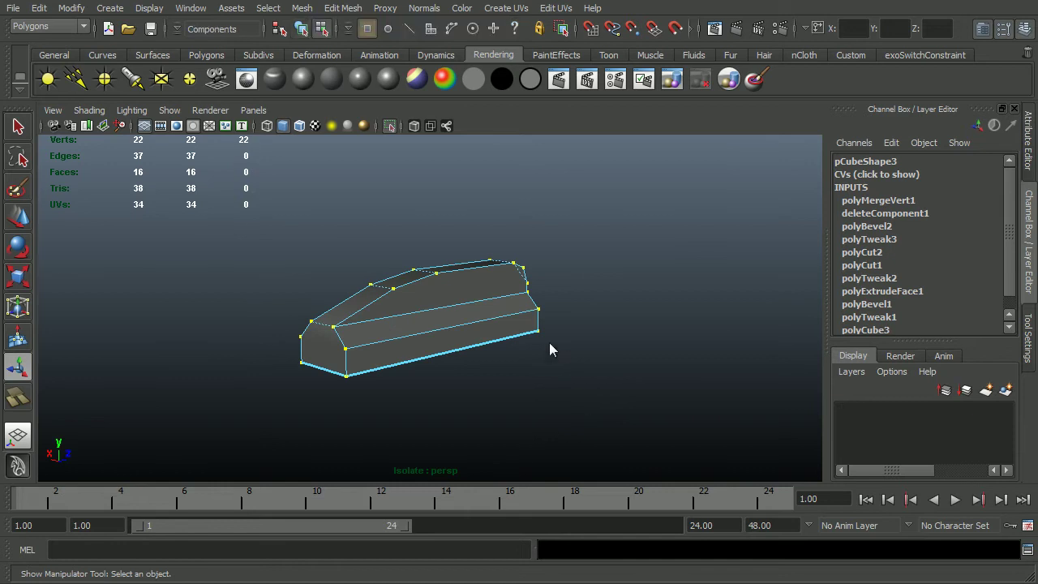
pyautogui.keyDown('shift'); pyautogui.rightClick(448, 298); pyautogui.keyUp('shift')
pyautogui.keyDown('shift'); pyautogui.moveTo(448, 299); pyautogui.dragTo(513, 319, button='right'); pyautogui.keyUp('shift')
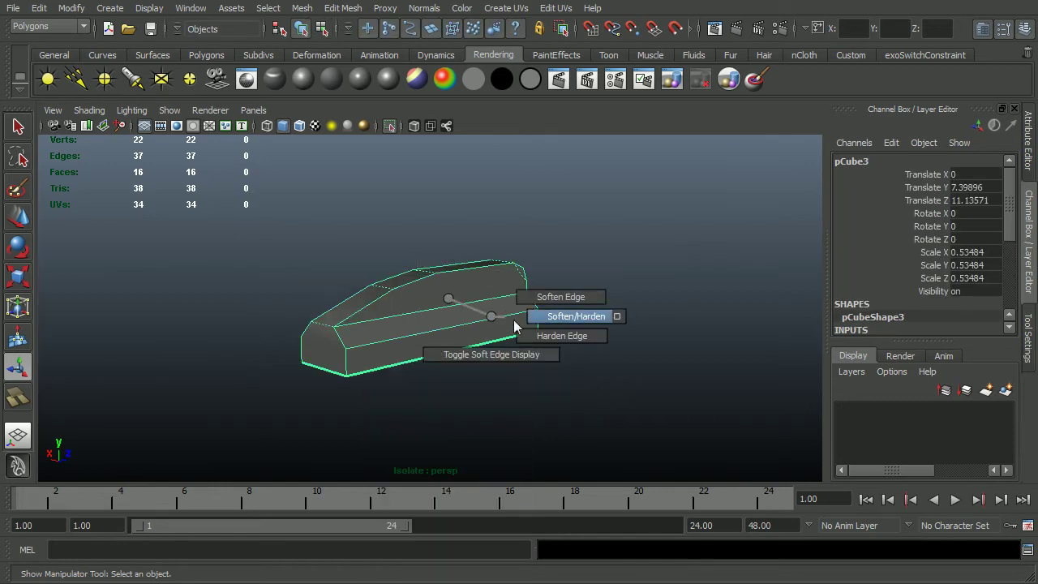
pyautogui.keyDown('shift'); pyautogui.moveTo(611, 323); pyautogui.dragTo(618, 319, button='right'); pyautogui.keyUp('shift')
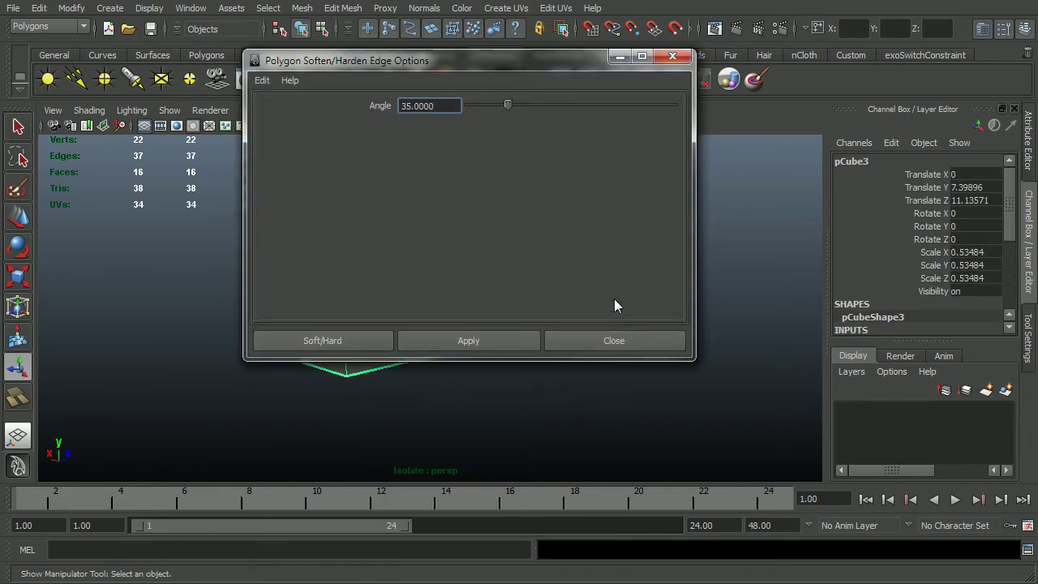
pyautogui.moveTo(445, 108); pyautogui.dragTo(307, 99)
pyautogui.write('45')
pyautogui.click(339, 340)
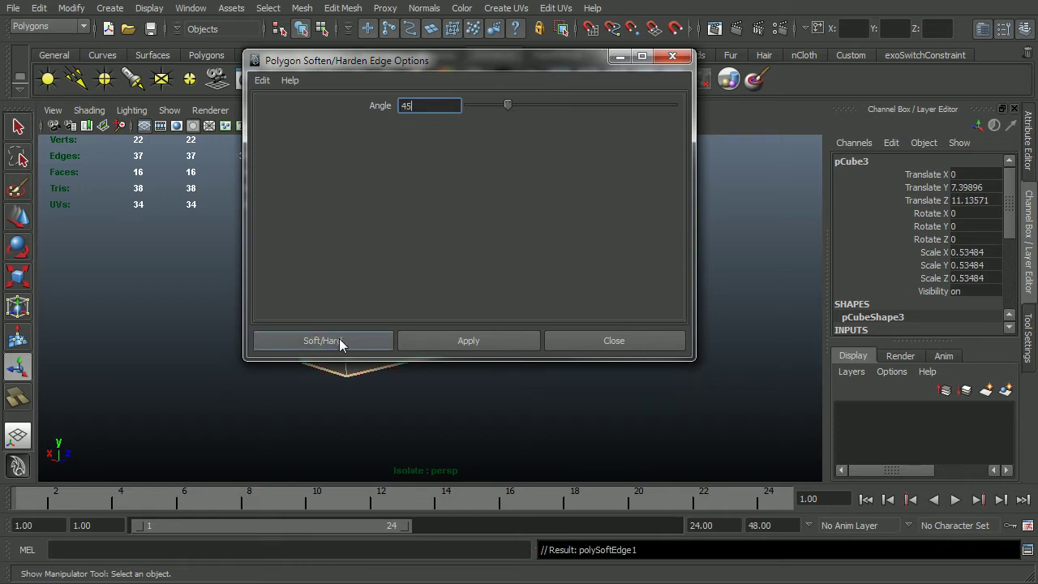
# Step: Soften the cross edge in the middle of the sight's rounded front corner
pyautogui.click(464, 416)
pyautogui.keyDown('alt'); pyautogui.moveTo(464, 416); pyautogui.dragTo(502, 433); pyautogui.keyUp('alt')
pyautogui.keyDown('alt'); pyautogui.moveTo(455, 377); pyautogui.dragTo(609, 359); pyautogui.keyUp('alt')
pyautogui.click(465, 346)
pyautogui.keyDown('alt'); pyautogui.moveTo(609, 360); pyautogui.dragTo(616, 339, button='right'); pyautogui.keyUp('alt')
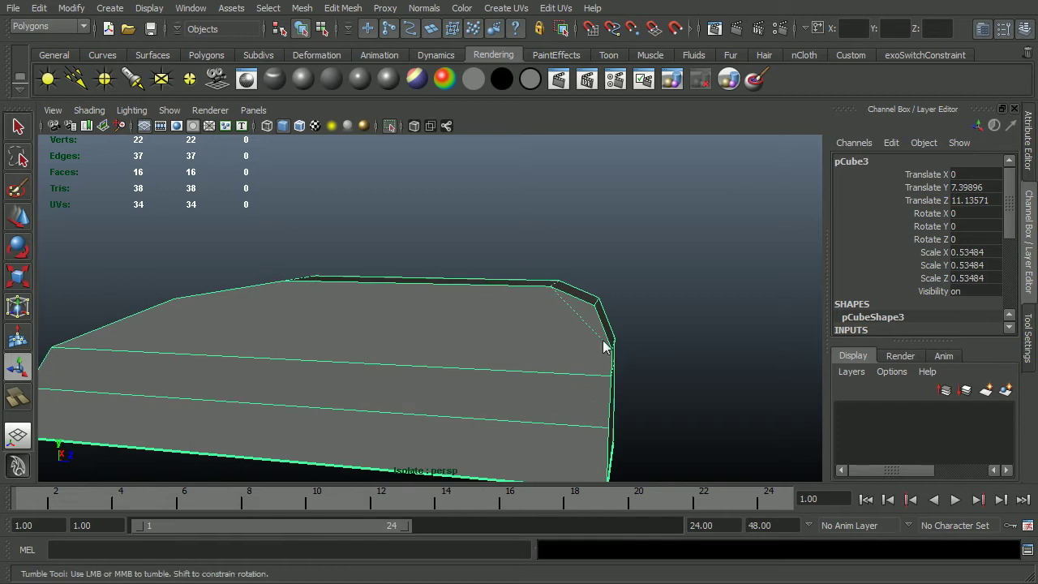
pyautogui.keyDown('alt'); pyautogui.moveTo(603, 339); pyautogui.dragTo(523, 380); pyautogui.keyUp('alt')
pyautogui.moveTo(521, 382); pyautogui.dragTo(518, 321, button='right')
pyautogui.click(529, 356)
pyautogui.keyDown('shift'); pyautogui.moveTo(550, 366); pyautogui.dragTo(639, 349, button='right'); pyautogui.keyUp('shift')
pyautogui.press('F8')
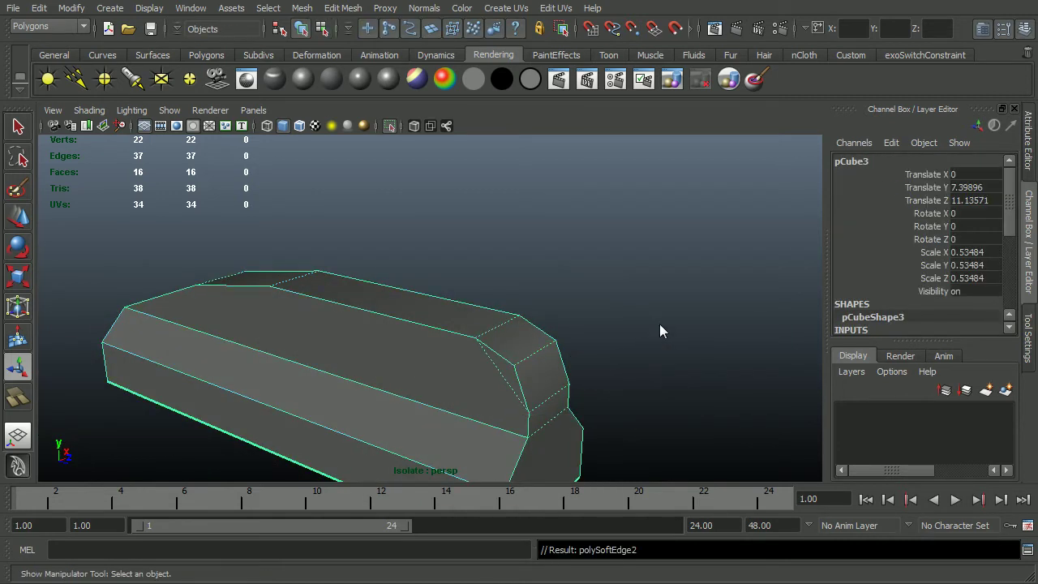
# Step: Bring back the rest of the revolver and examine the front sight on the barrel from several angles
pyautogui.click(687, 355)
pyautogui.keyDown('alt'); pyautogui.moveTo(688, 356); pyautogui.dragTo(493, 384); pyautogui.keyUp('alt')
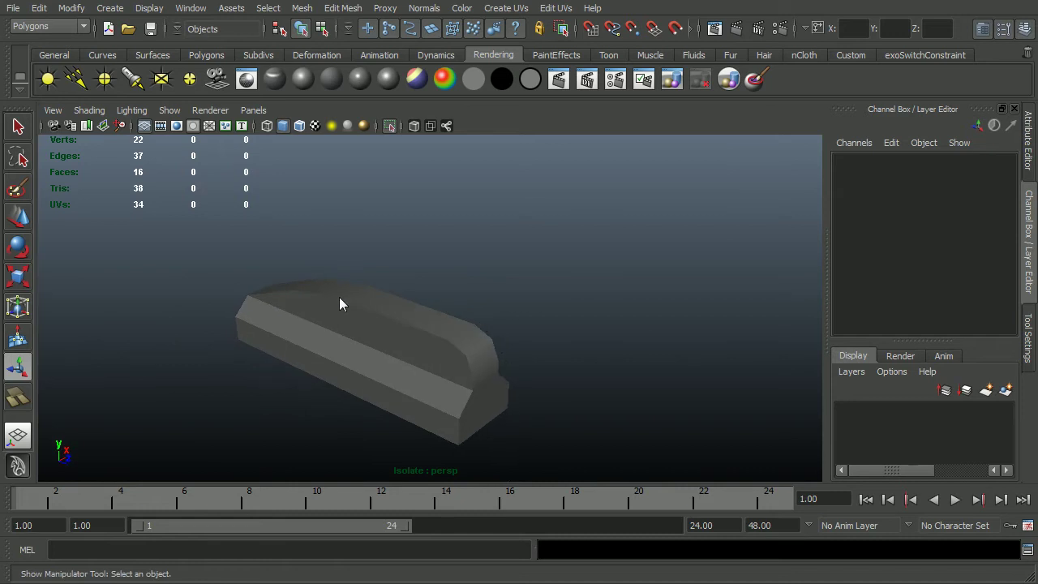
pyautogui.keyDown('alt'); pyautogui.moveTo(370, 297); pyautogui.dragTo(716, 302); pyautogui.keyUp('alt')
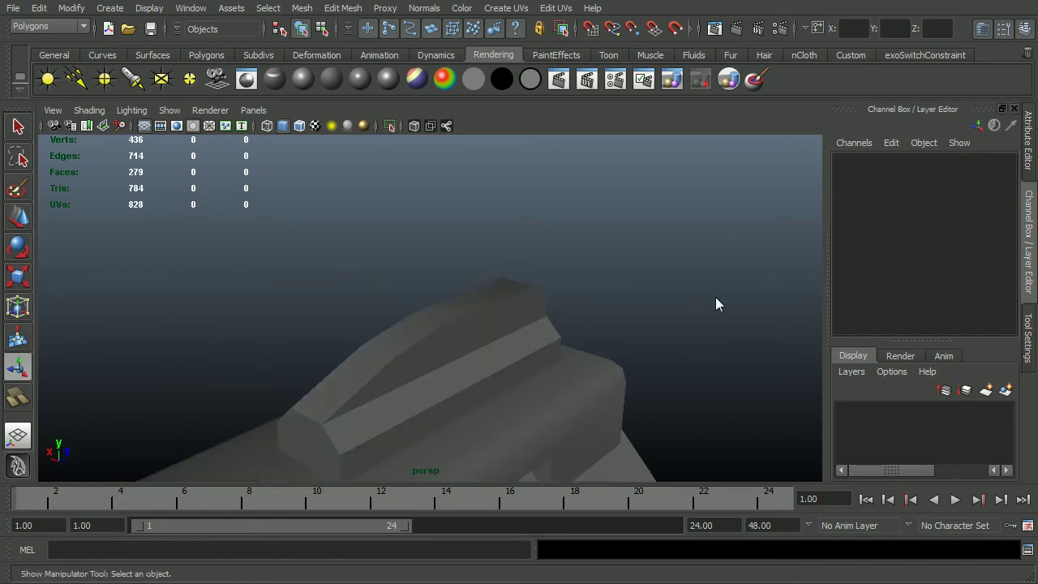
pyautogui.keyDown('alt'); pyautogui.moveTo(716, 301); pyautogui.dragTo(461, 359); pyautogui.keyUp('alt')
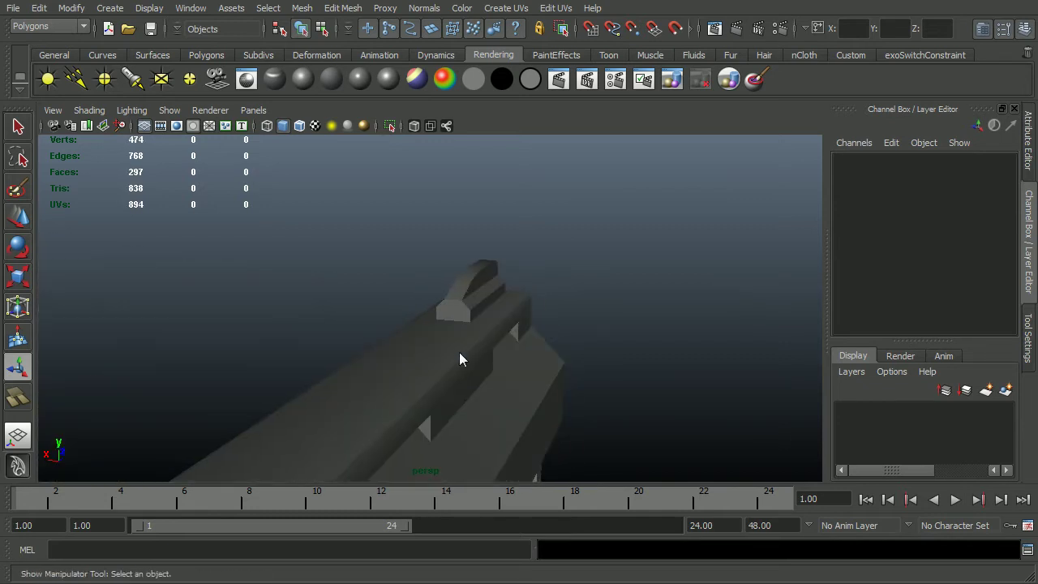
pyautogui.keyDown('alt'); pyautogui.moveTo(581, 341); pyautogui.dragTo(305, 341, button='right'); pyautogui.keyUp('alt')
pyautogui.keyDown('alt'); pyautogui.moveTo(306, 342); pyautogui.dragTo(370, 360); pyautogui.keyUp('alt')
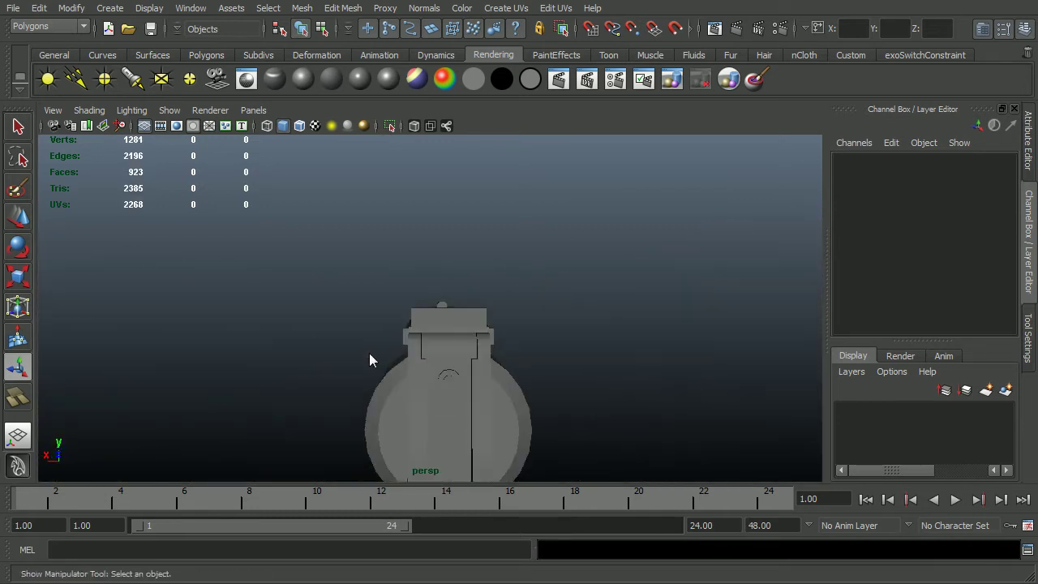
# Step: Set Subdivisions Width to 4 on the wide rear sight block and check its shape from the side and rear
pyautogui.keyDown('alt'); pyautogui.moveTo(371, 359); pyautogui.dragTo(535, 352, button='right'); pyautogui.keyUp('alt')
pyautogui.click(524, 345)
pyautogui.keyDown('alt'); pyautogui.moveTo(510, 349); pyautogui.dragTo(428, 359); pyautogui.keyUp('alt')
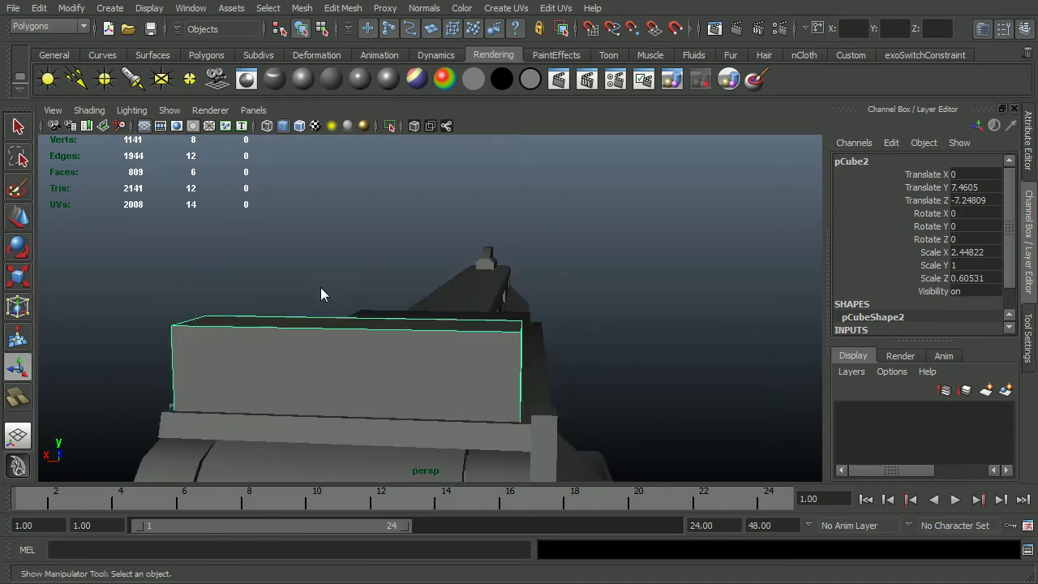
pyautogui.scroll(-2, 986, 330)
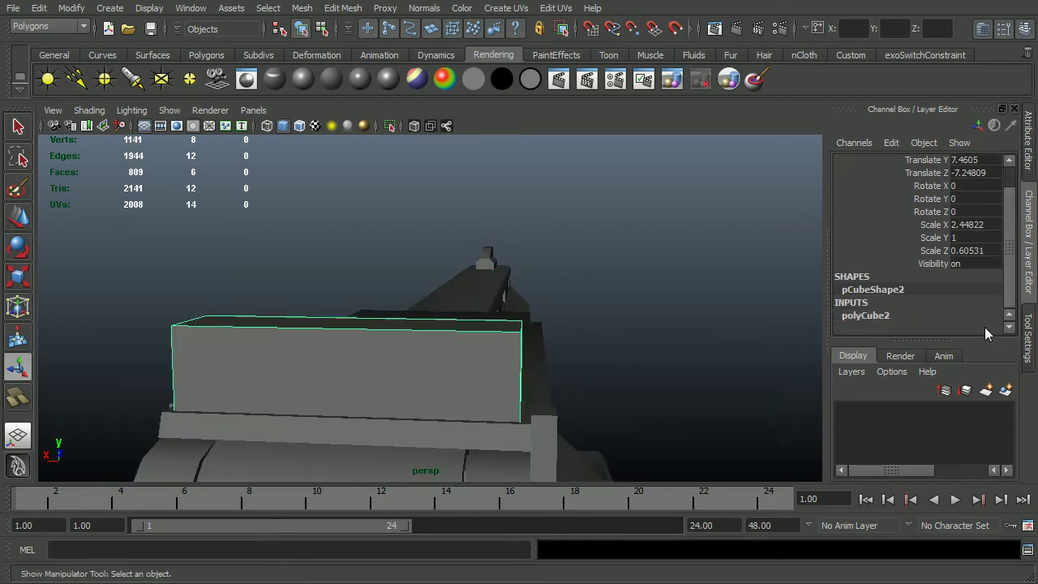
pyautogui.click(866, 316)
pyautogui.scroll(-5, 986, 307)
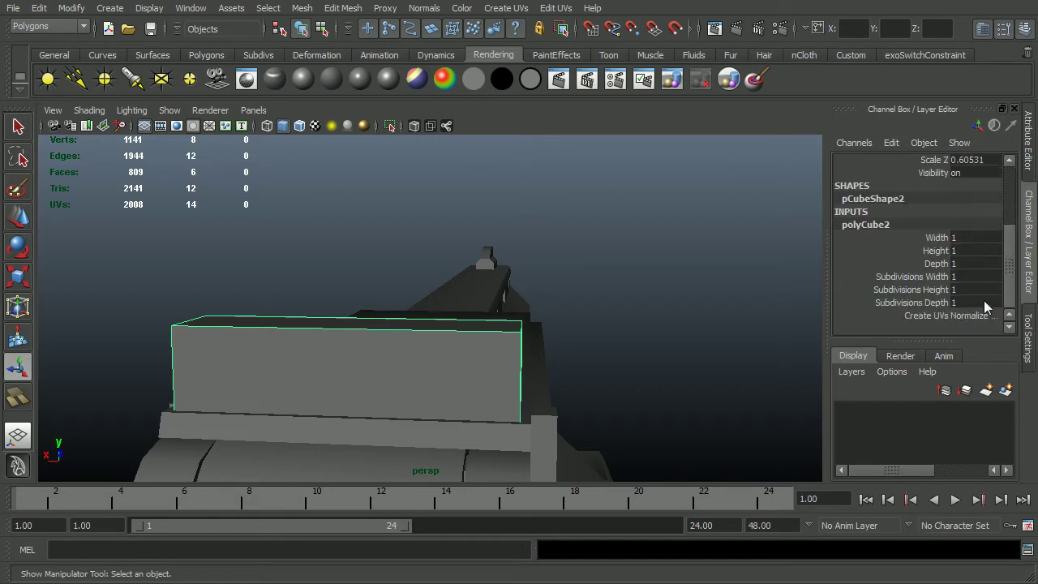
pyautogui.click(929, 278)
pyautogui.moveTo(507, 286); pyautogui.dragTo(526, 273, button='middle')
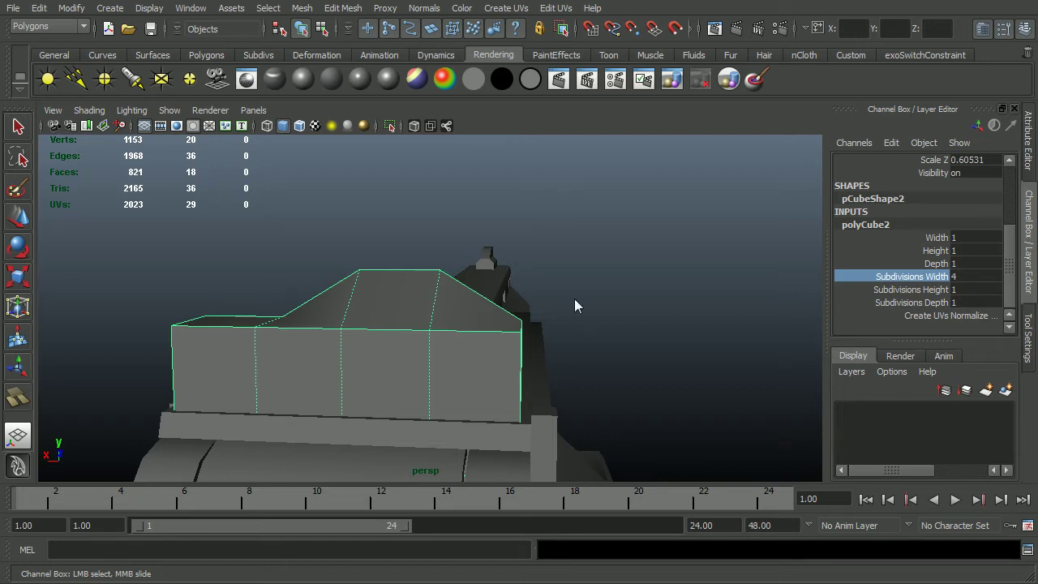
pyautogui.keyDown('alt'); pyautogui.moveTo(498, 343); pyautogui.dragTo(528, 187); pyautogui.keyUp('alt')
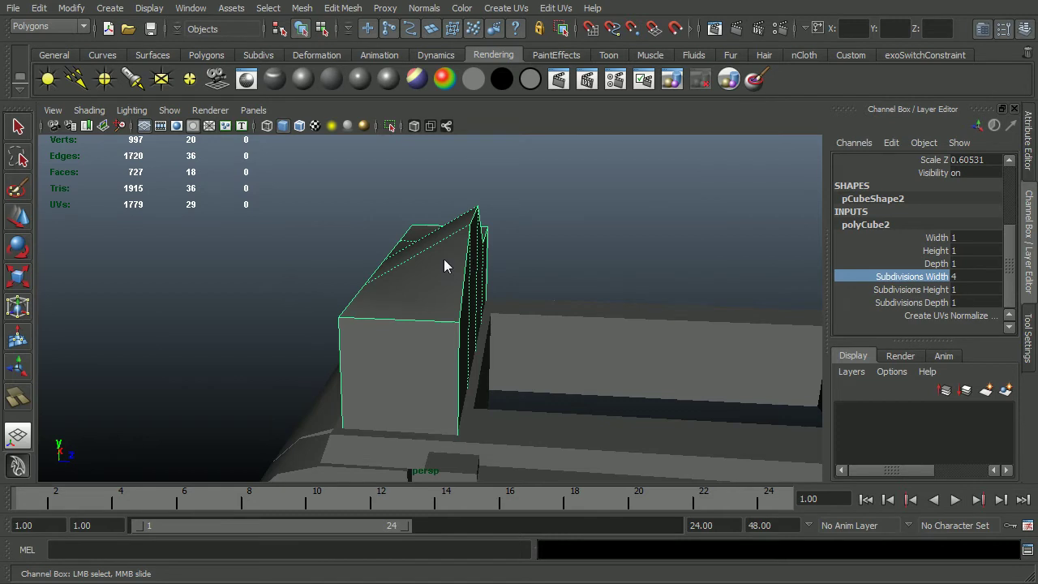
pyautogui.keyDown('alt'); pyautogui.moveTo(444, 258); pyautogui.dragTo(647, 265); pyautogui.keyUp('alt')
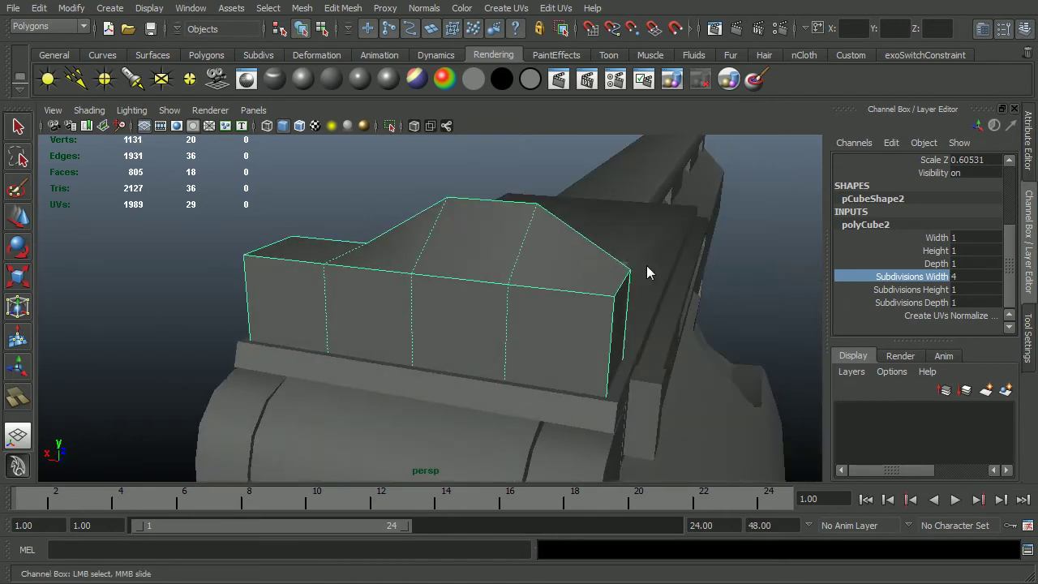
# Step: Set Subdivisions Width to 1 on the wide rear sight block
pyautogui.click(964, 273)
pyautogui.write('1')
pyautogui.press('Return')
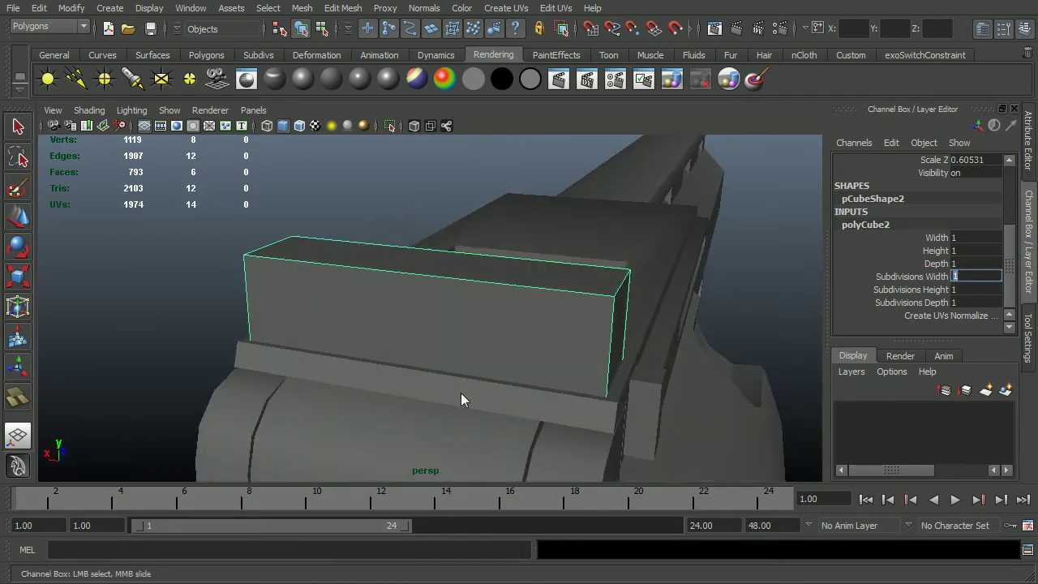
# Step: Insert four evenly spaced edge loops across the rear sight block's width, using the Multiple edge loops setting with 4 loops
pyautogui.keyDown('alt'); pyautogui.moveTo(461, 393); pyautogui.dragTo(420, 379); pyautogui.keyUp('alt')
pyautogui.keyDown('shift'); pyautogui.moveTo(301, 273); pyautogui.dragTo(248, 302, button='right'); pyautogui.keyUp('shift')
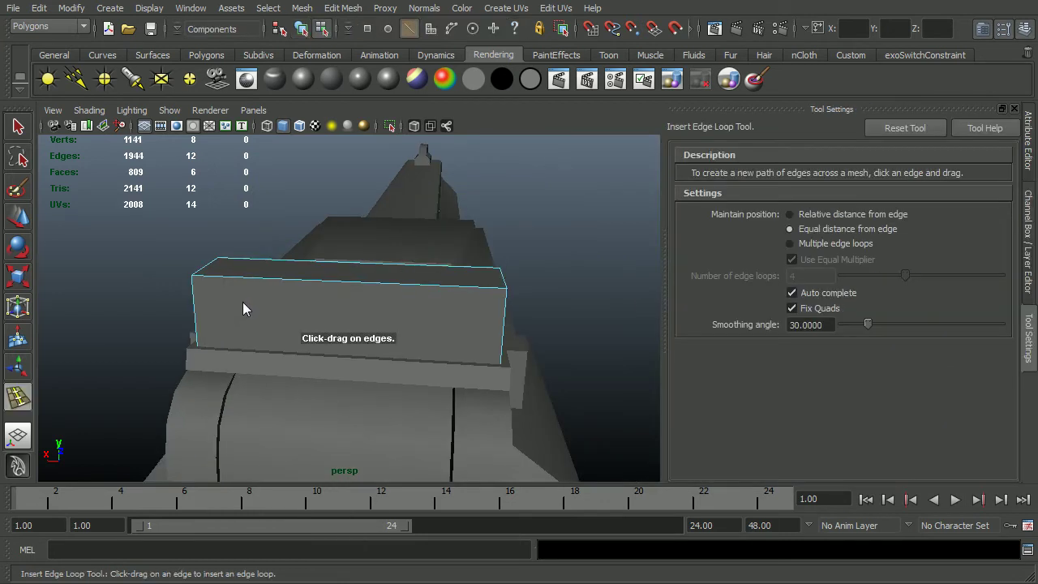
pyautogui.click(824, 241)
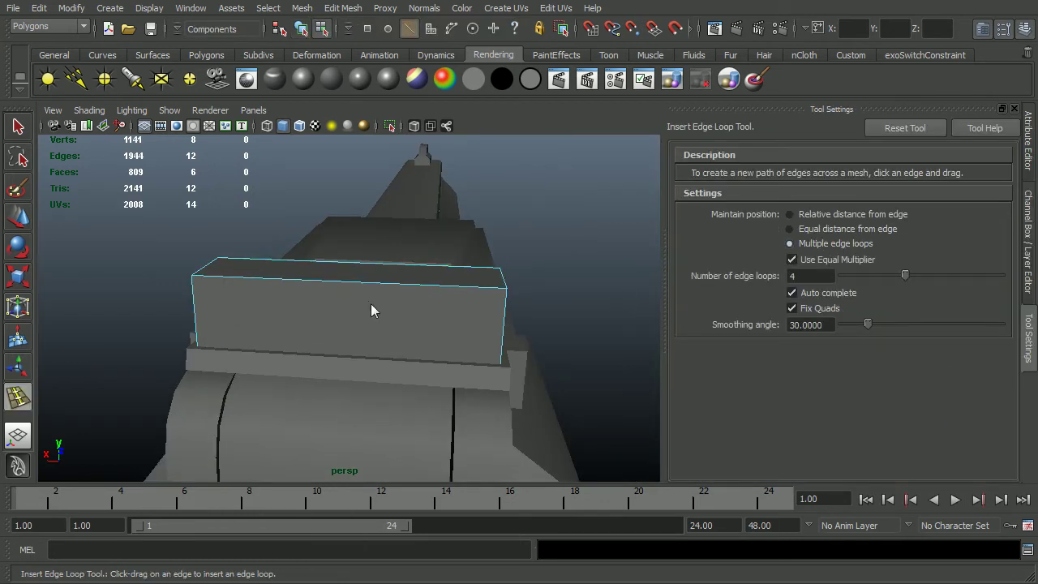
pyautogui.click(361, 283)
pyautogui.keyDown('alt'); pyautogui.moveTo(364, 284); pyautogui.dragTo(532, 271); pyautogui.keyUp('alt')
pyautogui.keyDown('alt'); pyautogui.moveTo(333, 322); pyautogui.dragTo(370, 324); pyautogui.keyUp('alt')
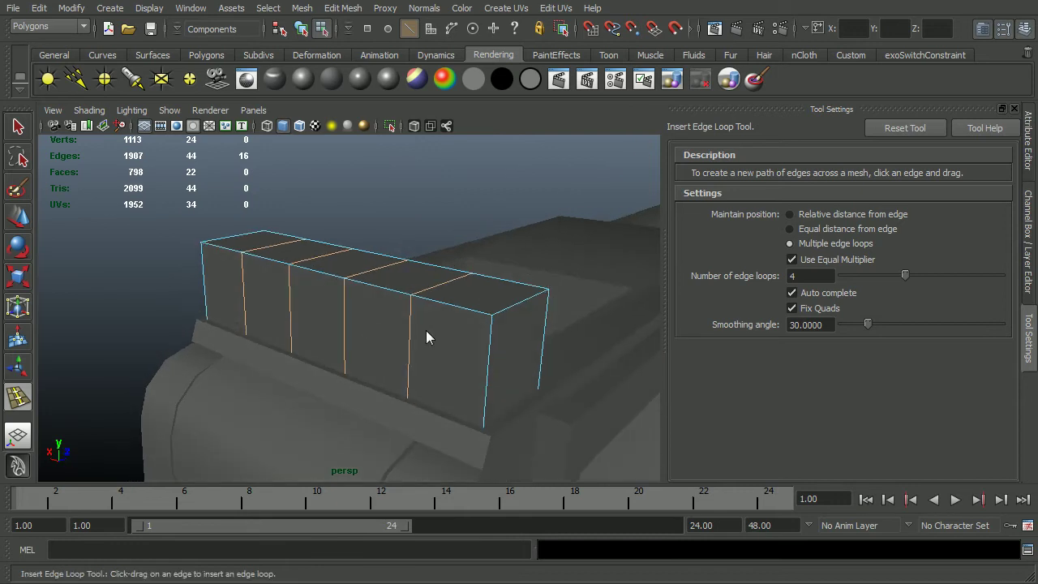
# Step: Lower the top outer edges at both ends of the rear sight block with reflection, sloping its ends down to just above the base
pyautogui.press('w')
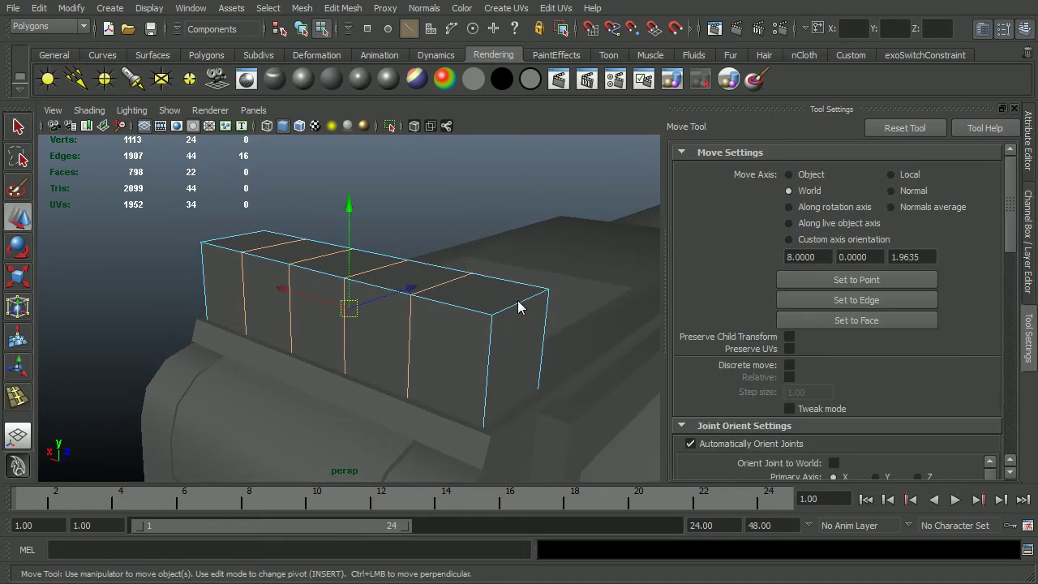
pyautogui.click(519, 306)
pyautogui.keyDown('alt'); pyautogui.moveTo(538, 348); pyautogui.dragTo(519, 348); pyautogui.keyUp('alt')
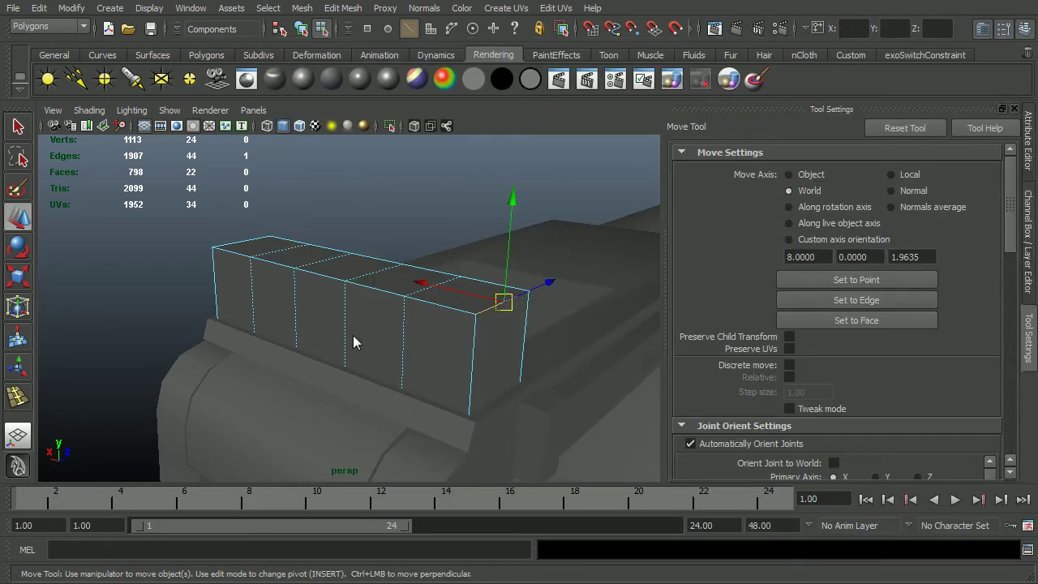
pyautogui.keyDown('alt'); pyautogui.moveTo(352, 335); pyautogui.dragTo(423, 325); pyautogui.keyUp('alt')
pyautogui.press('b')
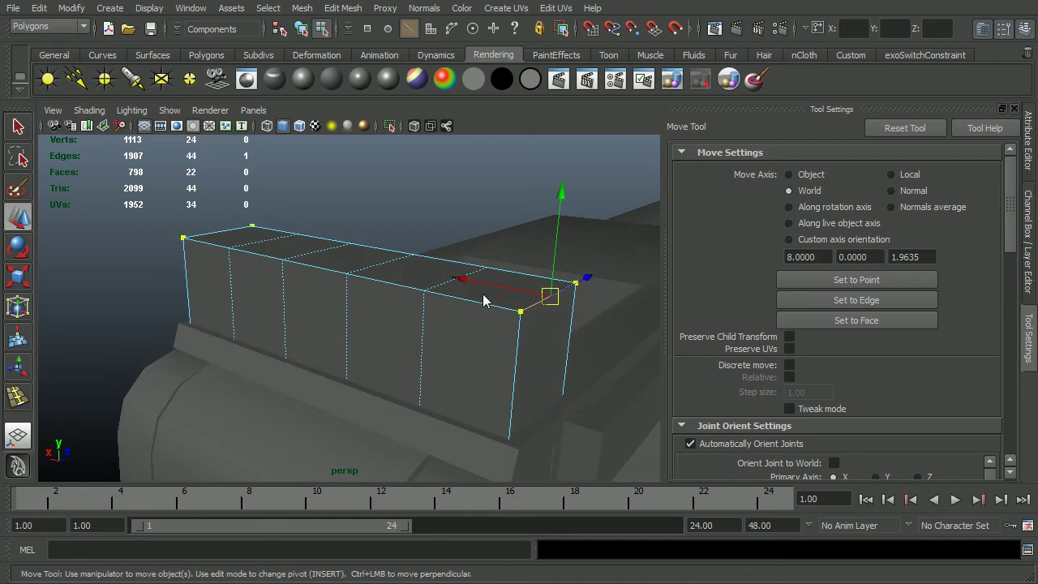
pyautogui.keyDown('alt'); pyautogui.moveTo(554, 297); pyautogui.dragTo(545, 310); pyautogui.keyUp('alt')
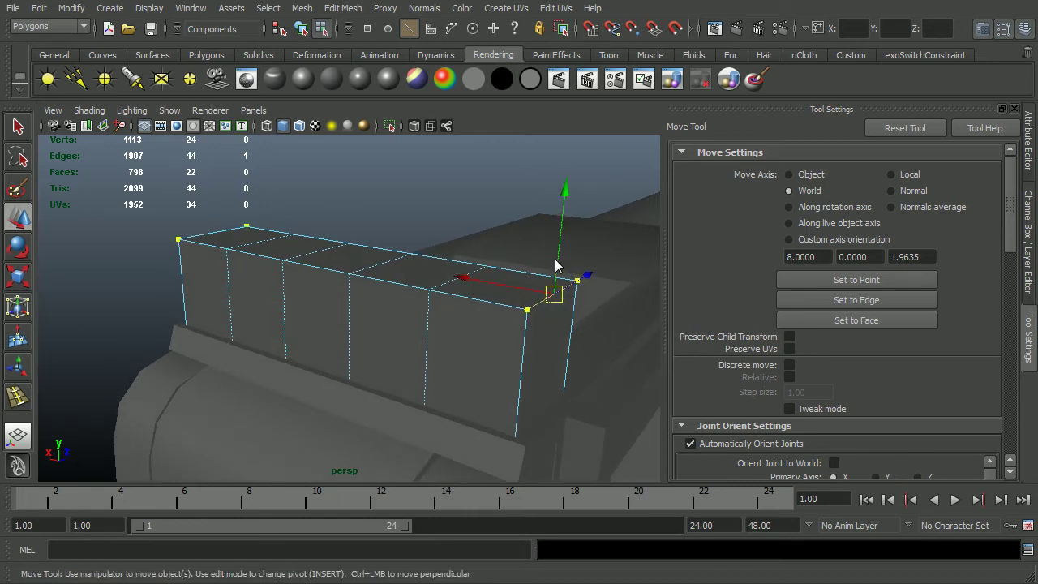
pyautogui.moveTo(558, 269); pyautogui.dragTo(507, 363)
pyautogui.keyDown('alt'); pyautogui.moveTo(409, 363); pyautogui.dragTo(476, 377); pyautogui.keyUp('alt')
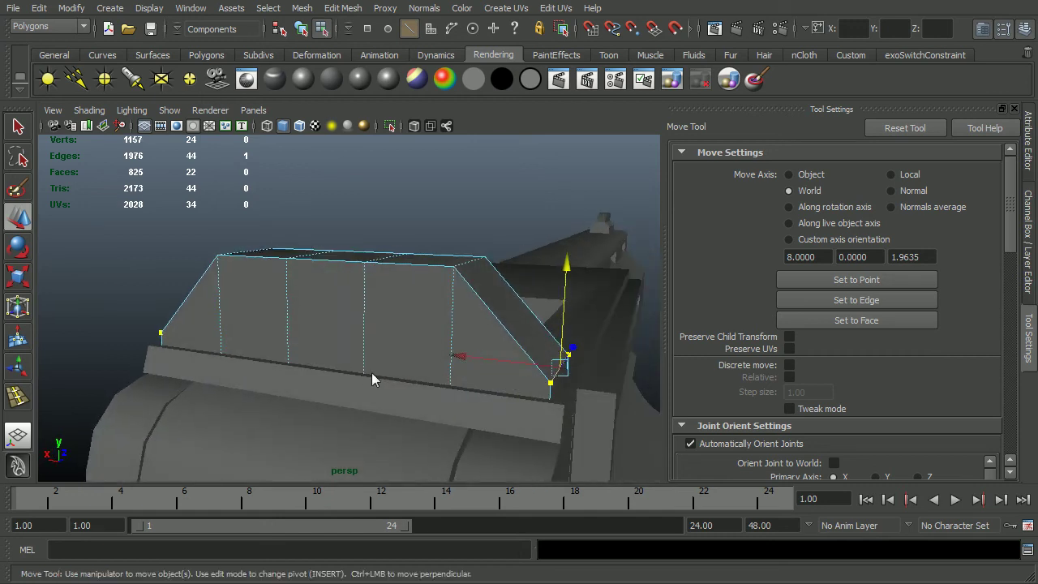
pyautogui.keyDown('alt'); pyautogui.moveTo(371, 372); pyautogui.dragTo(394, 377); pyautogui.keyUp('alt')
pyautogui.keyDown('alt'); pyautogui.moveTo(499, 385); pyautogui.dragTo(504, 414); pyautogui.keyUp('alt')
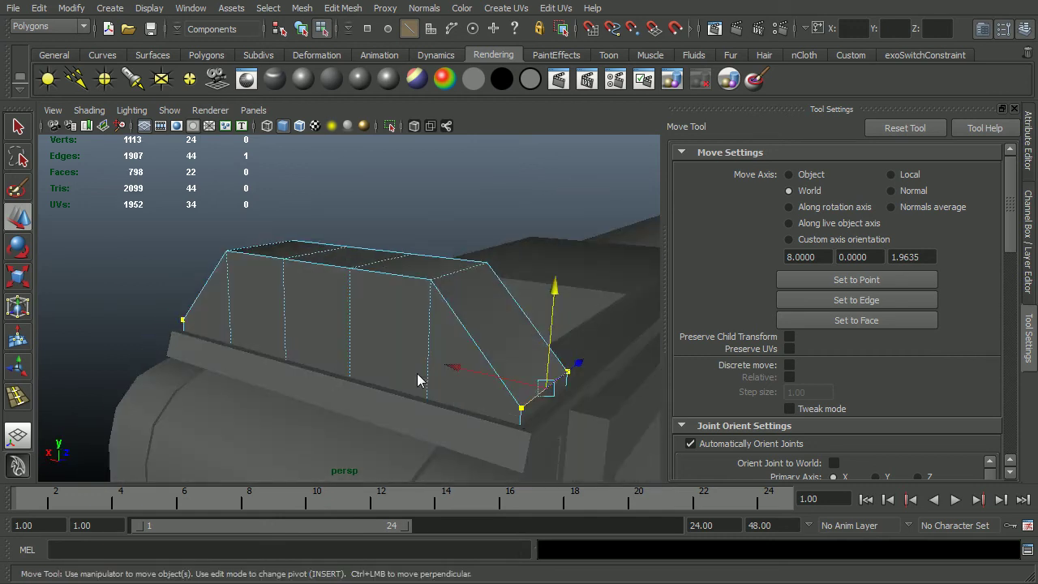
# Step: Try to lower the rear sight's middle top face as a notch, and undo the move
pyautogui.keyDown('alt'); pyautogui.moveTo(417, 373); pyautogui.dragTo(410, 383); pyautogui.keyUp('alt')
pyautogui.keyDown('alt'); pyautogui.moveTo(345, 362); pyautogui.dragTo(379, 338); pyautogui.keyUp('alt')
pyautogui.moveTo(363, 265); pyautogui.dragTo(364, 284, button='right')
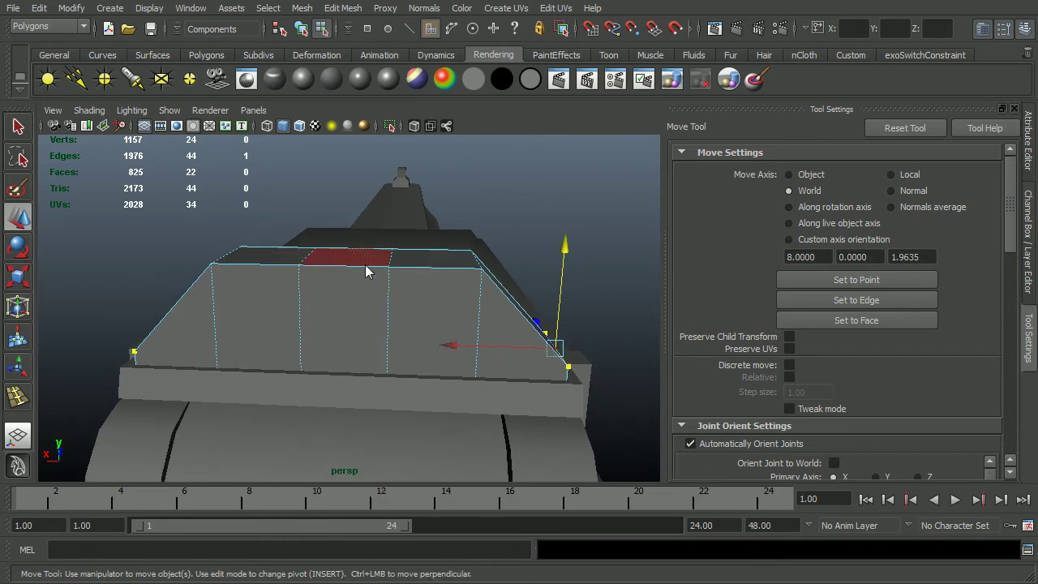
pyautogui.click(365, 265)
pyautogui.moveTo(350, 219); pyautogui.dragTo(350, 266)
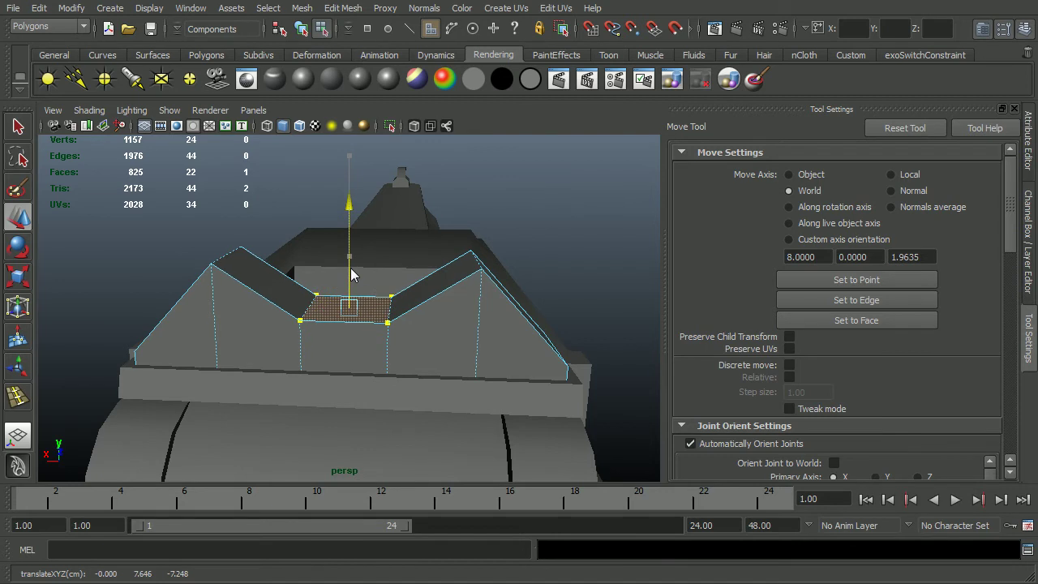
pyautogui.hotkey('ctrl', 'z')
pyautogui.press('F8')
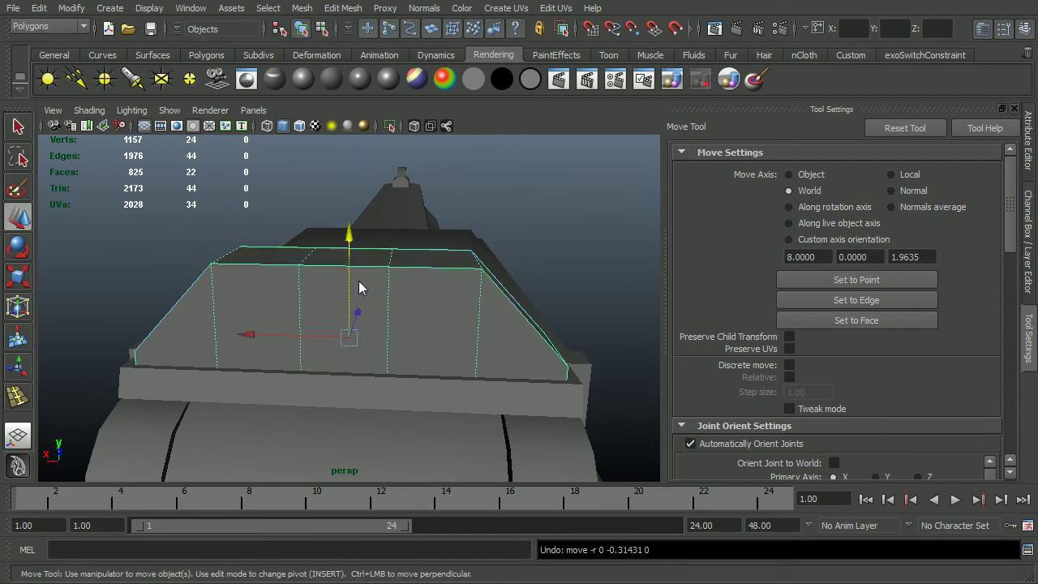
# Step: Insert an edge loop just inside each side of the rear sight's middle section, using the Equal distance from edge setting
pyautogui.keyDown('shift'); pyautogui.moveTo(383, 269); pyautogui.dragTo(350, 298, button='right'); pyautogui.keyUp('shift')
pyautogui.click(800, 231)
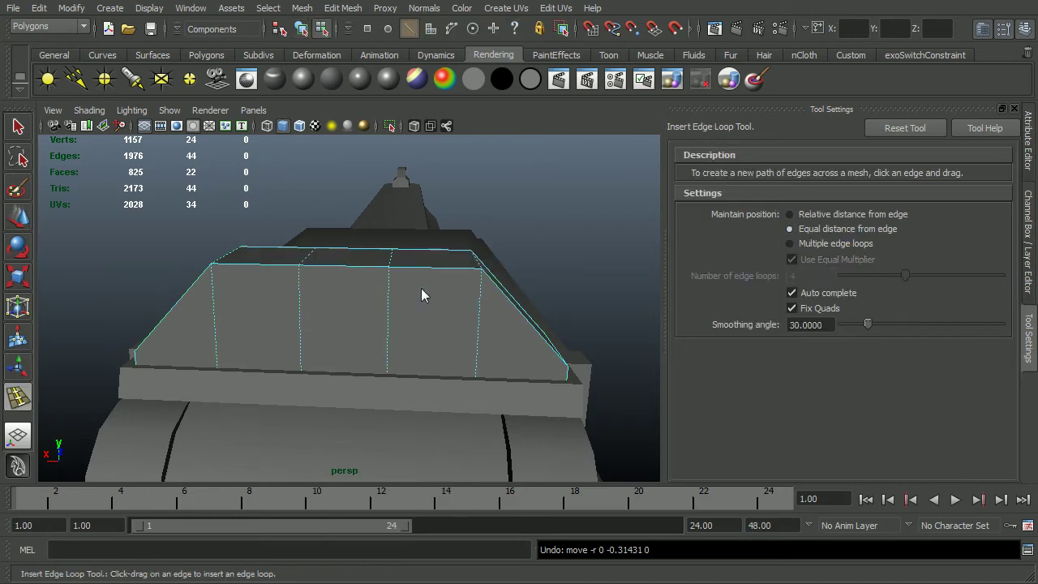
pyautogui.click(384, 268)
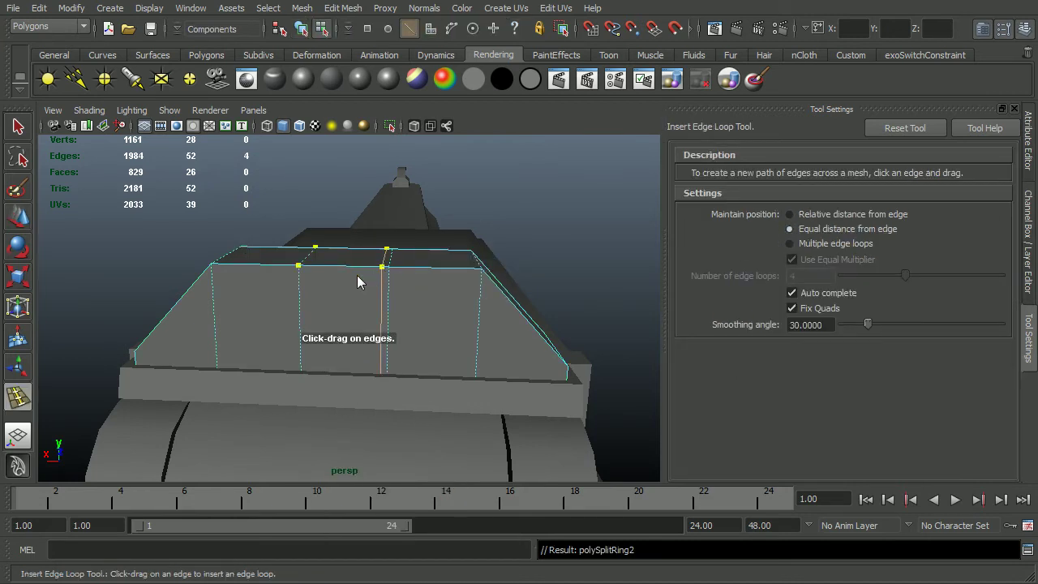
pyautogui.click(308, 272)
pyautogui.keyDown('alt'); pyautogui.moveTo(345, 313); pyautogui.dragTo(401, 296); pyautogui.keyUp('alt')
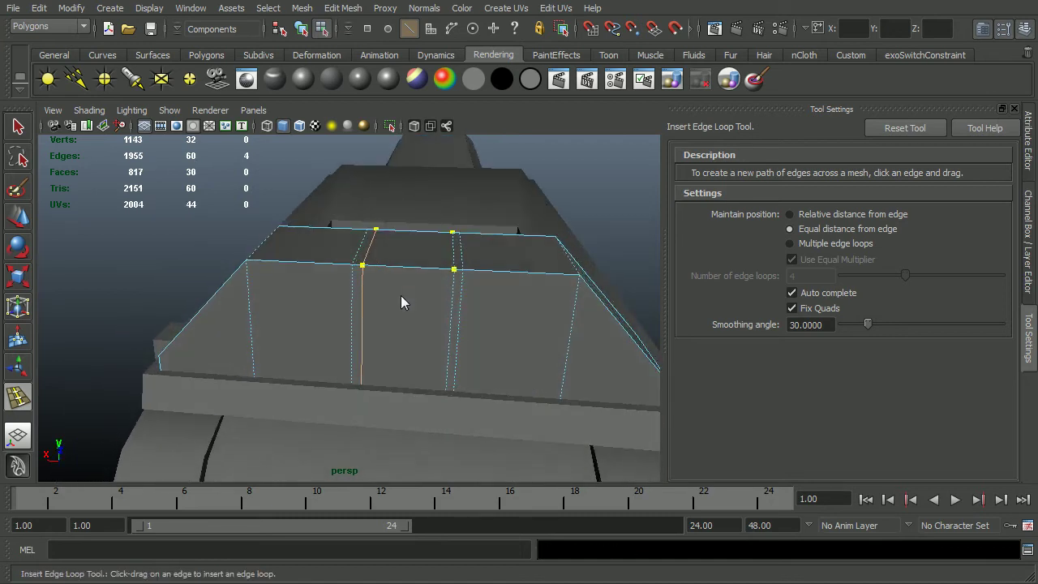
# Step: Lower the rear sight's narrow middle top face to just above the base, cutting a deep sighting notch
pyautogui.press('w')
pyautogui.moveTo(405, 294); pyautogui.dragTo(407, 330, button='right')
pyautogui.click(418, 249)
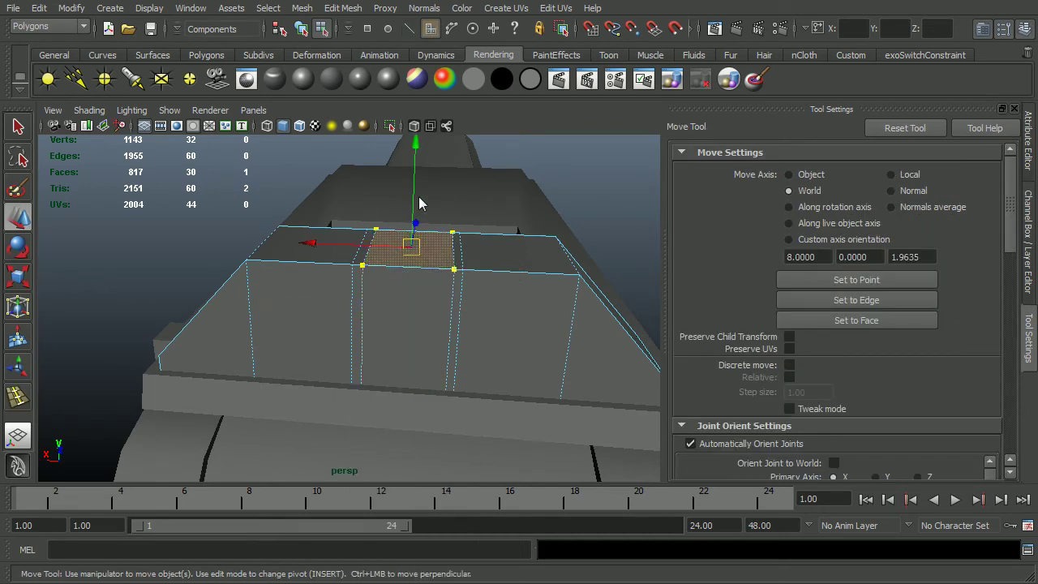
pyautogui.moveTo(419, 203); pyautogui.dragTo(497, 339)
pyautogui.press('F8')
# Step: Narrow the notch symmetrically by moving its side vertices inward against the front view reference image in wireframe
pyautogui.press('space')
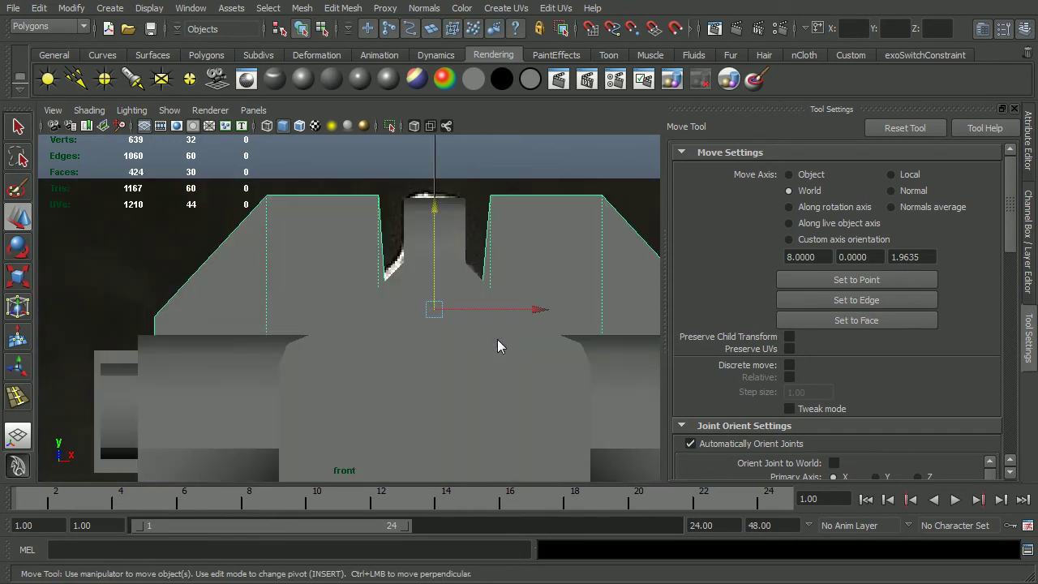
pyautogui.press('4')
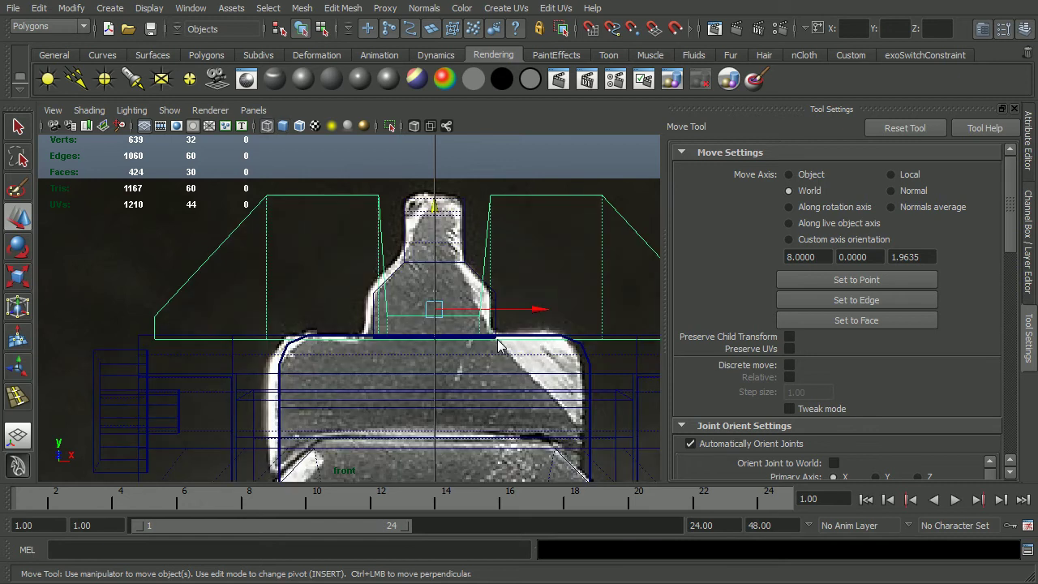
pyautogui.keyDown('alt'); pyautogui.moveTo(476, 345); pyautogui.dragTo(611, 338, button='right'); pyautogui.keyUp('alt')
pyautogui.keyDown('alt'); pyautogui.moveTo(412, 342); pyautogui.dragTo(485, 327, button='right'); pyautogui.keyUp('alt')
pyautogui.keyDown('alt'); pyautogui.moveTo(484, 326); pyautogui.dragTo(456, 349, button='middle'); pyautogui.keyUp('alt')
pyautogui.moveTo(489, 267); pyautogui.dragTo(426, 269, button='right')
pyautogui.moveTo(360, 328); pyautogui.dragTo(386, 348)
pyautogui.keyDown('shift'); pyautogui.moveTo(348, 176); pyautogui.dragTo(369, 206); pyautogui.keyUp('shift')
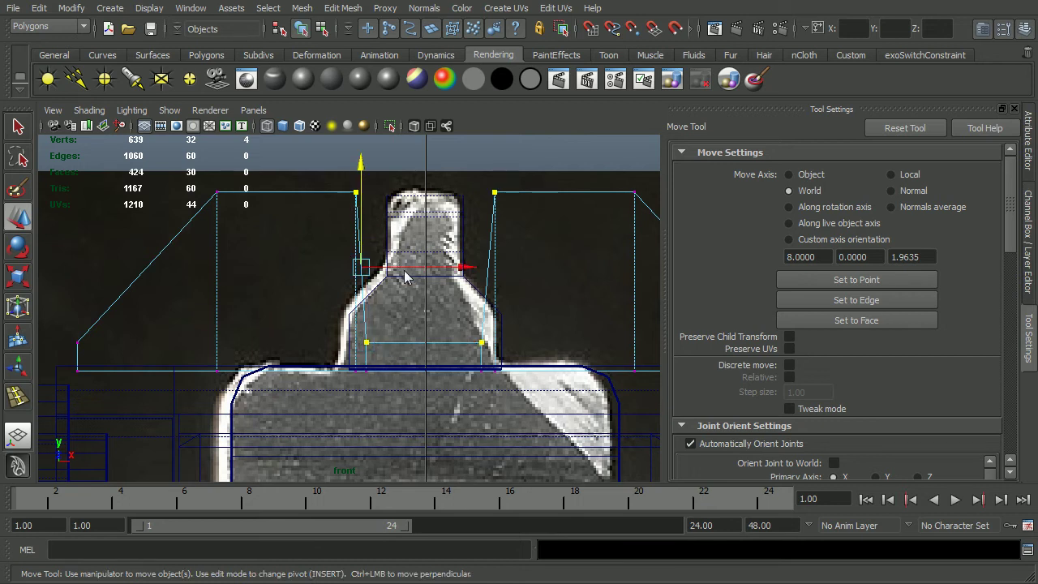
pyautogui.moveTo(409, 274); pyautogui.dragTo(423, 278)
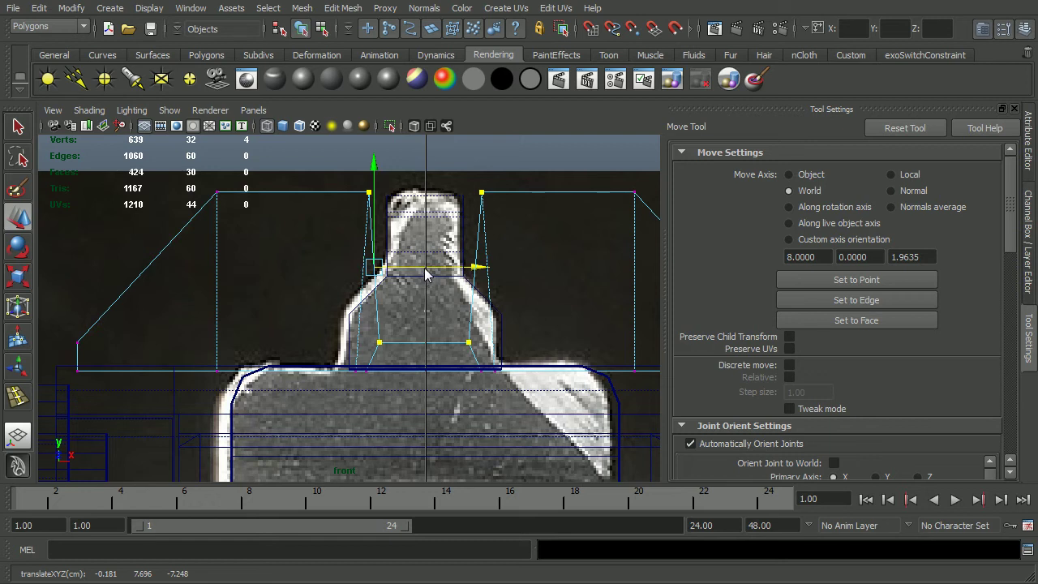
pyautogui.moveTo(425, 274)
pyautogui.mouseDown()
pyautogui.moveTo(442, 270)
pyautogui.moveTo(446, 220)
pyautogui.moveTo(440, 261)
pyautogui.mouseUp()
# Step: Return to the shaded perspective view, isolate the rear sight, and check the notch and underside
pyautogui.press('F8')
pyautogui.press('F8')
pyautogui.press('space')
pyautogui.press('5')
pyautogui.press('i')
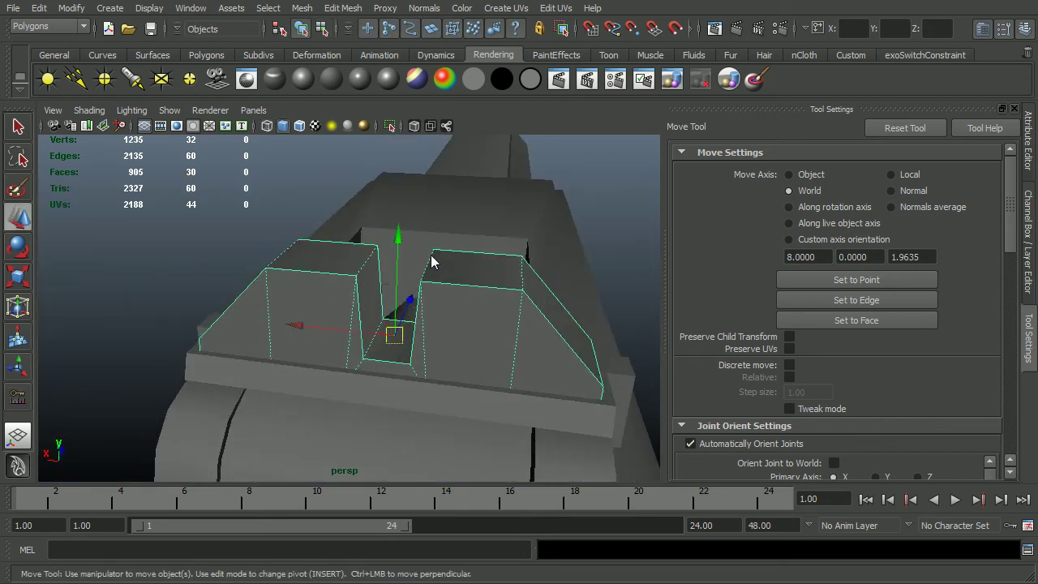
pyautogui.press('F8')
pyautogui.hotkey('ctrl', '1')
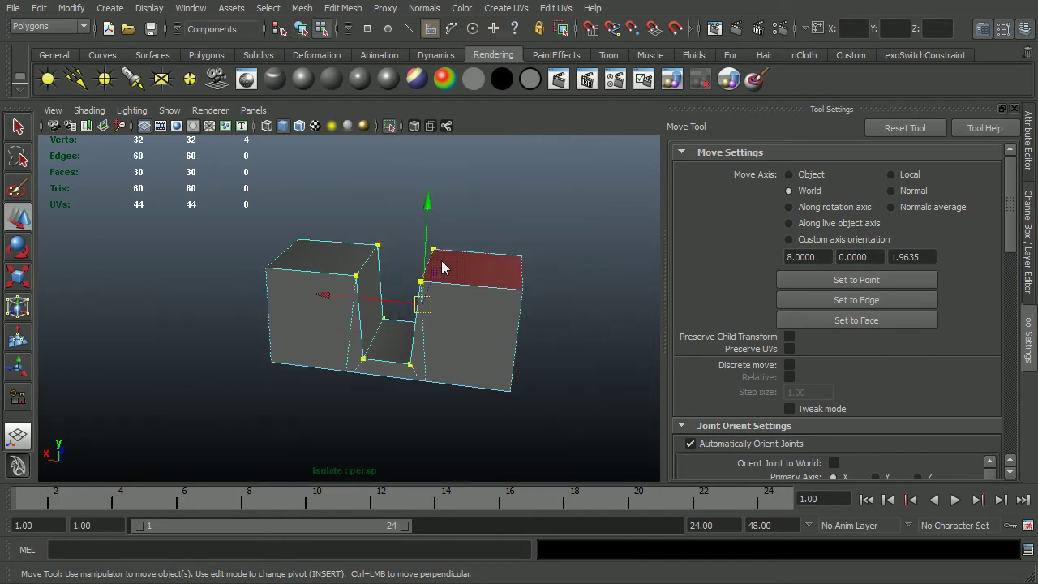
pyautogui.keyDown('alt'); pyautogui.moveTo(436, 272); pyautogui.dragTo(497, 285); pyautogui.keyUp('alt')
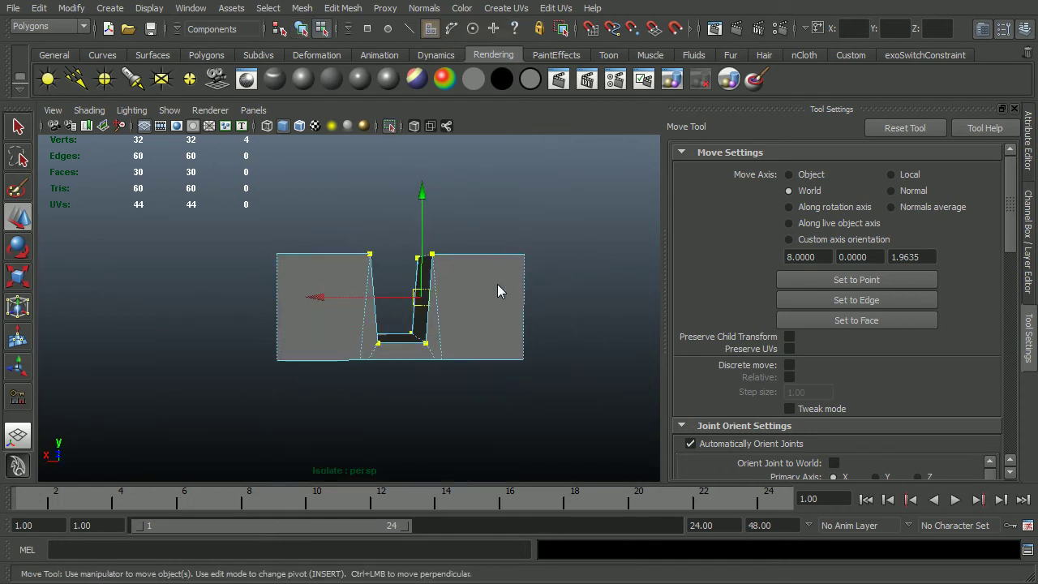
pyautogui.press('F8')
pyautogui.click(560, 188)
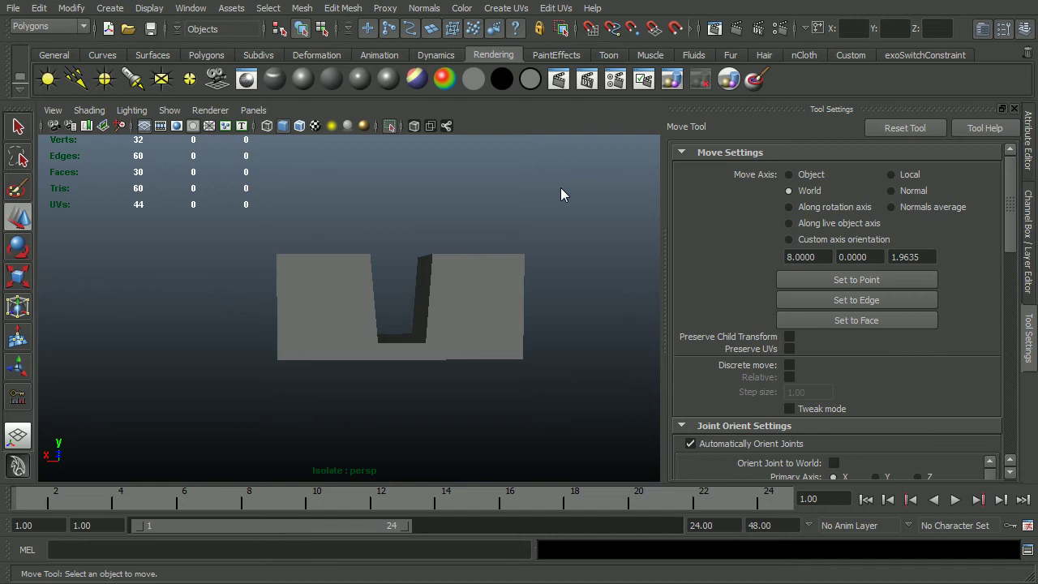
pyautogui.click(481, 288)
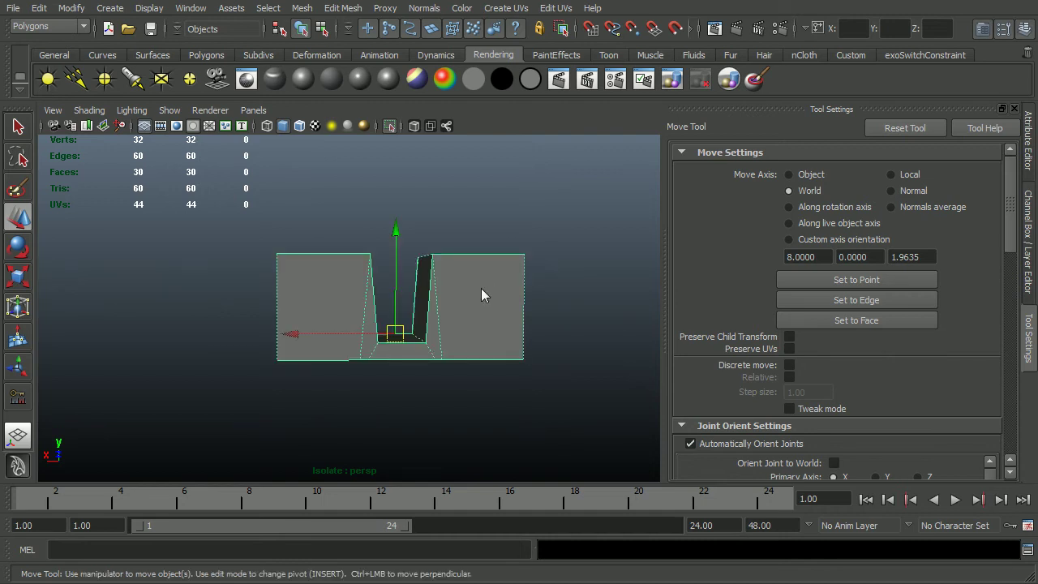
pyautogui.keyDown('alt'); pyautogui.moveTo(480, 288); pyautogui.dragTo(406, 261); pyautogui.keyUp('alt')
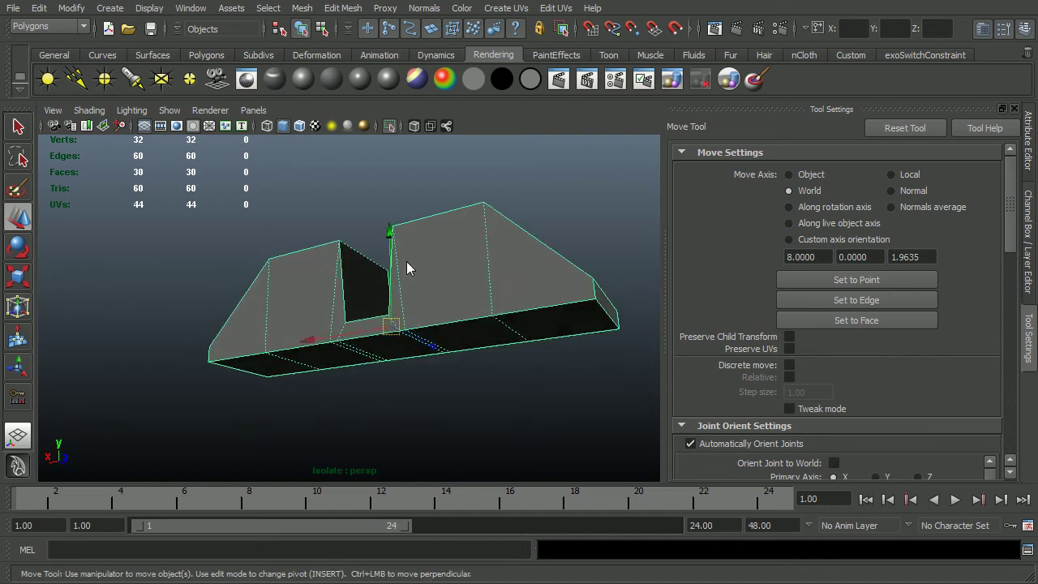
# Step: Delete all the faces along the rear sight's underside
pyautogui.moveTo(492, 288); pyautogui.dragTo(493, 313, button='right')
pyautogui.click(528, 317)
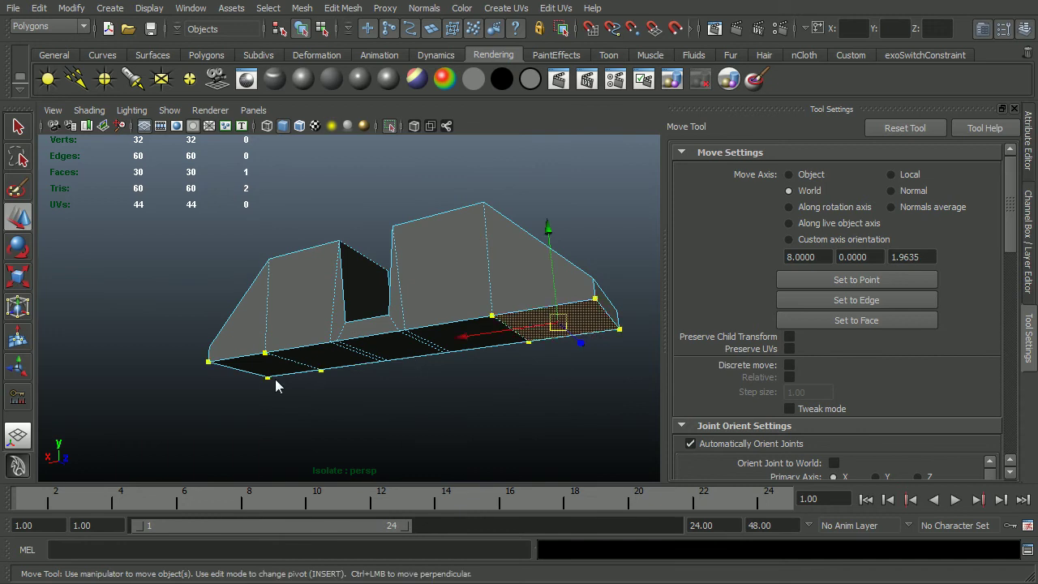
pyautogui.keyDown('shift'); pyautogui.click(275, 378); pyautogui.keyUp('shift')
pyautogui.keyDown('shift'); pyautogui.click(275, 379); pyautogui.keyUp('shift')
pyautogui.keyDown('alt'); pyautogui.moveTo(366, 413); pyautogui.dragTo(459, 365); pyautogui.keyUp('alt')
pyautogui.press('Delete')
# Step: Select the vertical dividing edges across the rear sight's front and back in the front view and delete them
pyautogui.press('space')
pyautogui.click(457, 391)
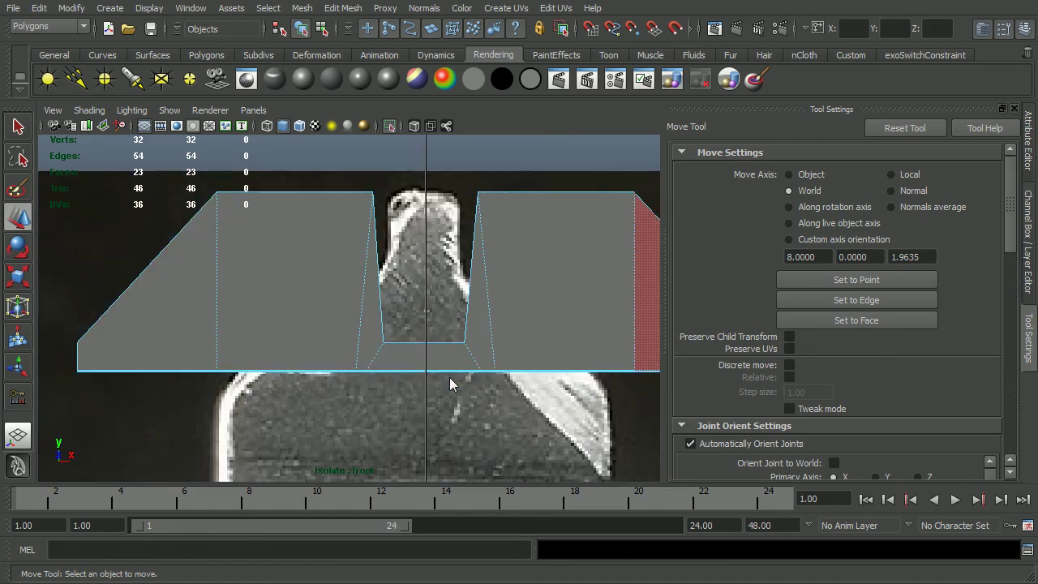
pyautogui.keyDown('alt'); pyautogui.moveTo(525, 344); pyautogui.dragTo(480, 348, button='right'); pyautogui.keyUp('alt')
pyautogui.rightClick(442, 305)
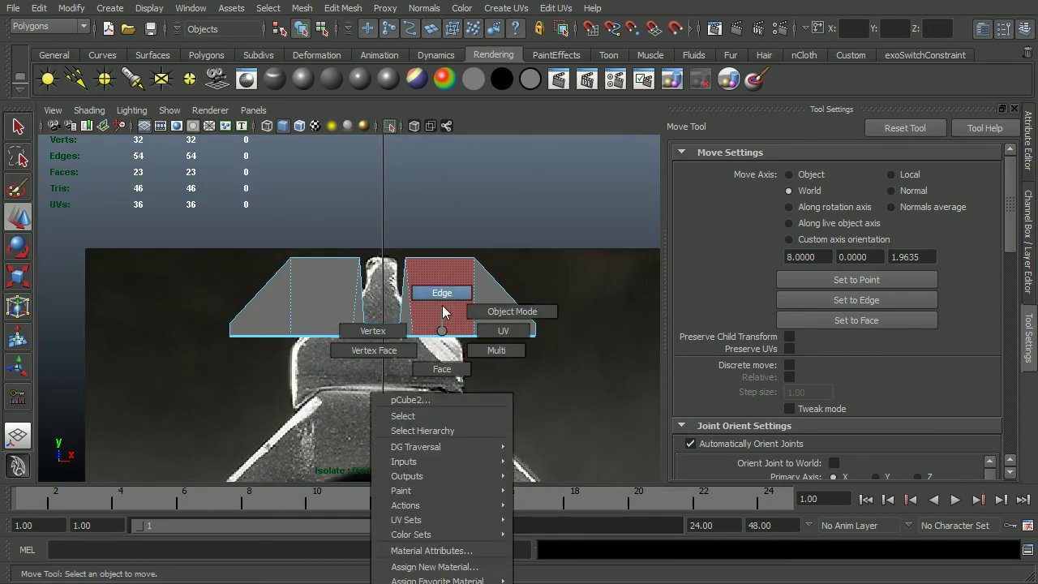
pyautogui.keyDown('alt'); pyautogui.moveTo(346, 341); pyautogui.dragTo(454, 348); pyautogui.keyUp('alt')
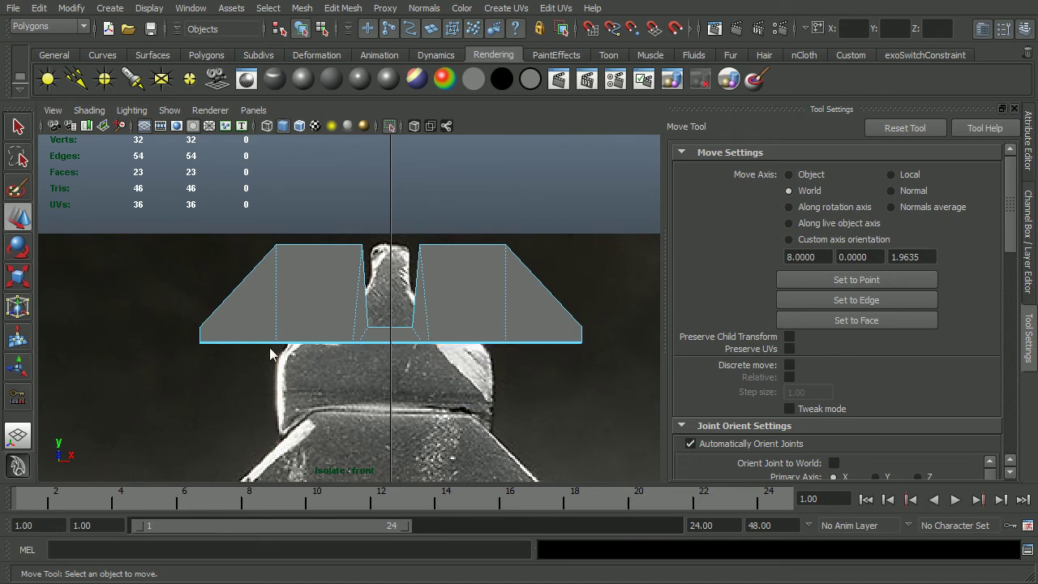
pyautogui.moveTo(264, 333); pyautogui.dragTo(535, 337)
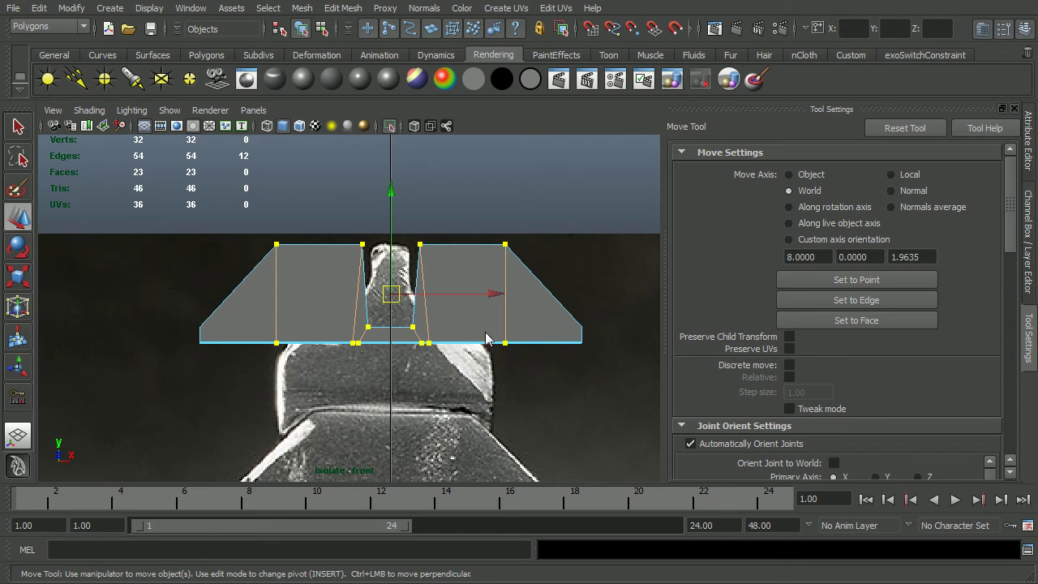
pyautogui.keyDown('shift'); pyautogui.moveTo(485, 323); pyautogui.dragTo(439, 349, button='right'); pyautogui.keyUp('shift')
pyautogui.keyDown('alt'); pyautogui.moveTo(444, 357); pyautogui.dragTo(395, 373); pyautogui.keyUp('alt')
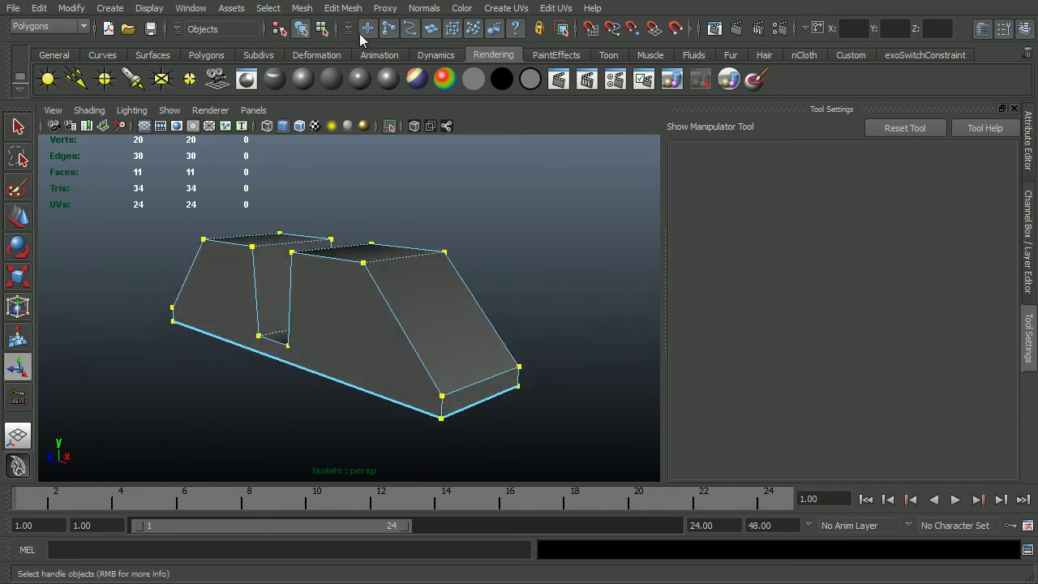
pyautogui.click(350, 10)
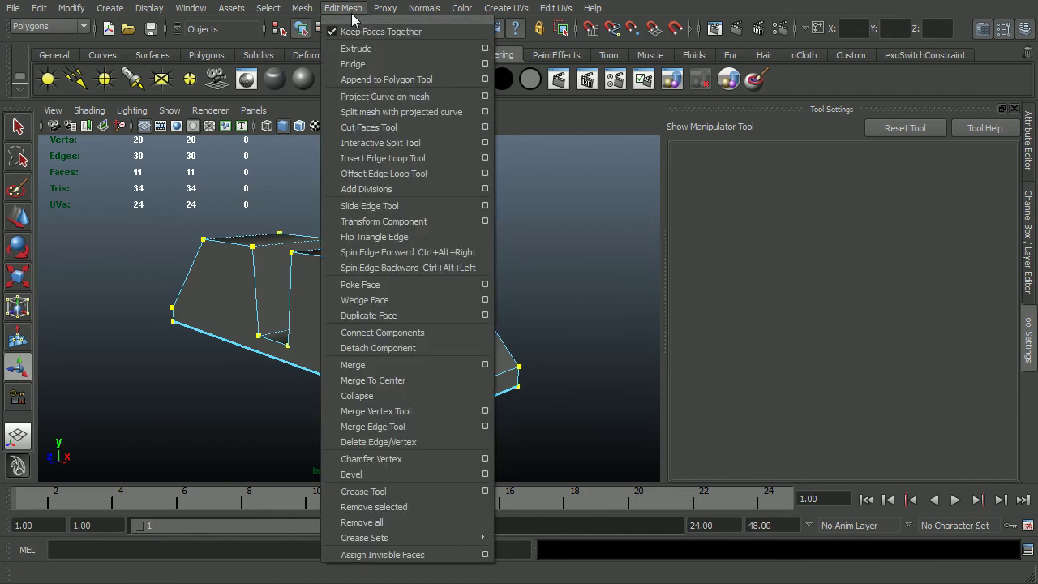
pyautogui.click(380, 143)
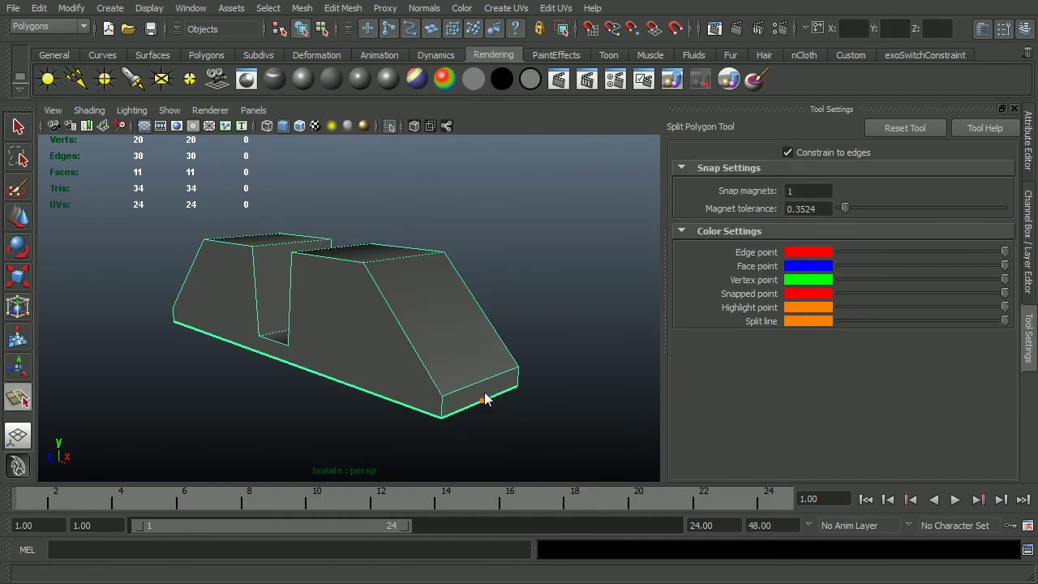
pyautogui.press('F11')
pyautogui.press('q')
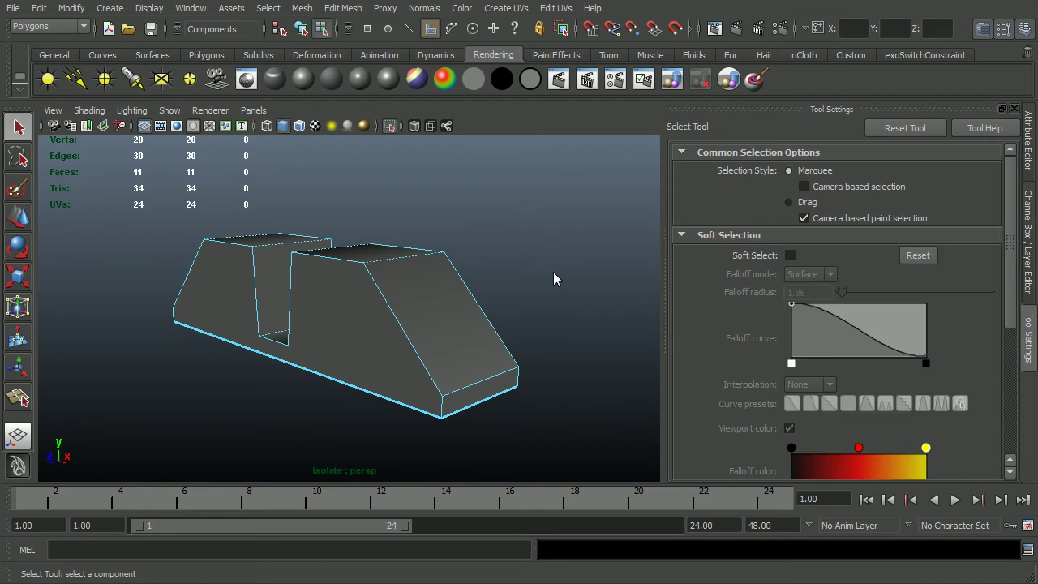
pyautogui.press('F8')
pyautogui.click(555, 269)
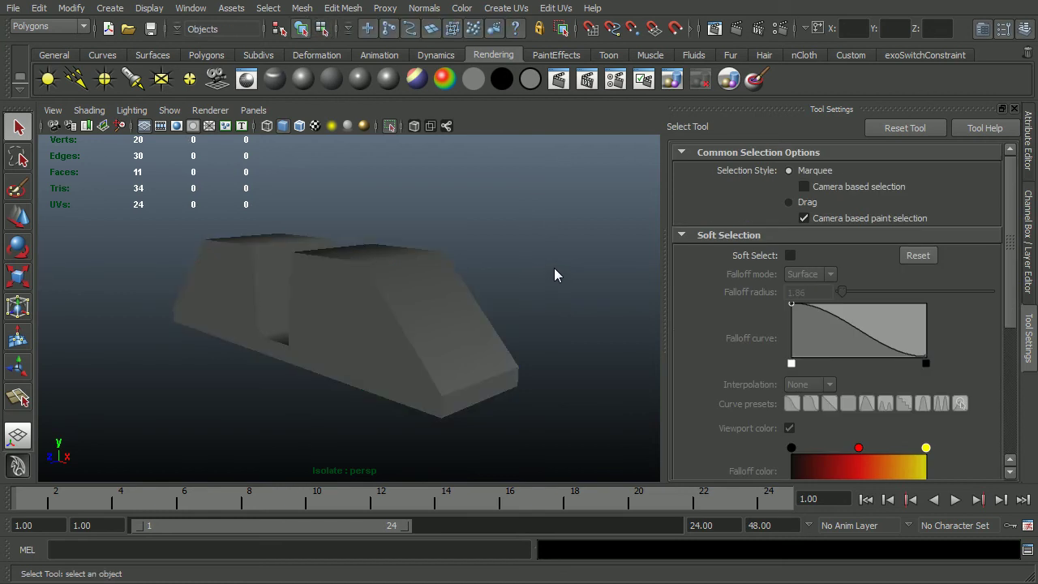
# Step: Show the whole model again and split the rear sight's back face from each lower outer corner to the nearest bottom corner of the notch
pyautogui.hotkey('ctrl', '1')
pyautogui.keyDown('alt'); pyautogui.moveTo(550, 270); pyautogui.dragTo(287, 359); pyautogui.keyUp('alt')
pyautogui.click(322, 327)
pyautogui.press('y')
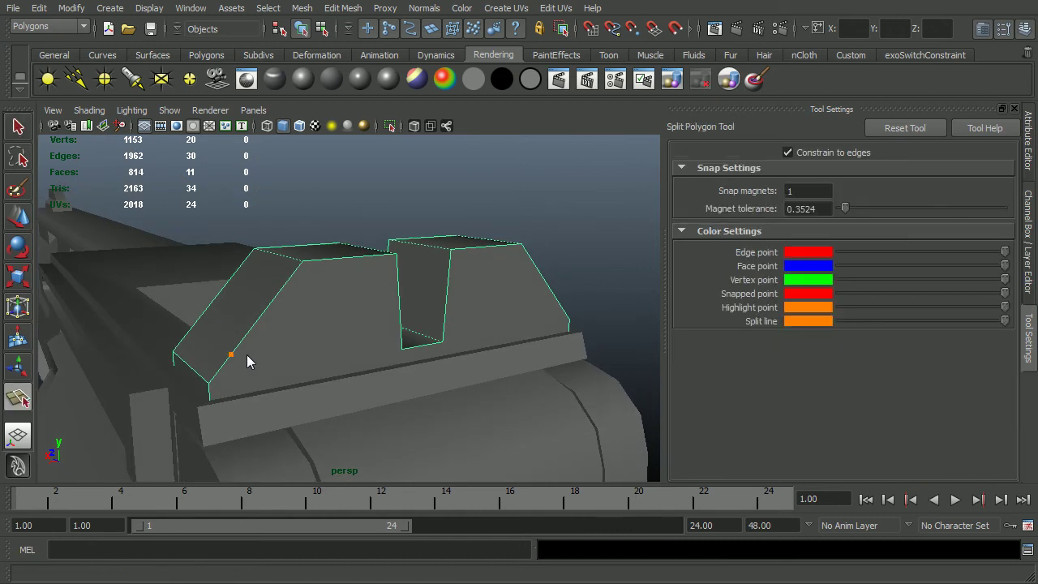
pyautogui.moveTo(388, 370); pyautogui.dragTo(397, 357)
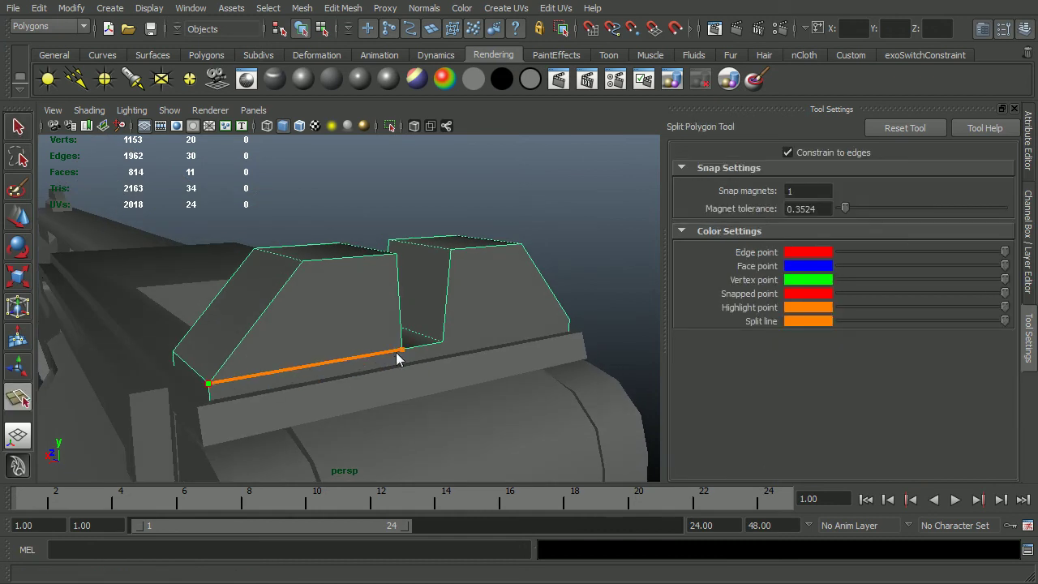
pyautogui.press('q')
pyautogui.press('y')
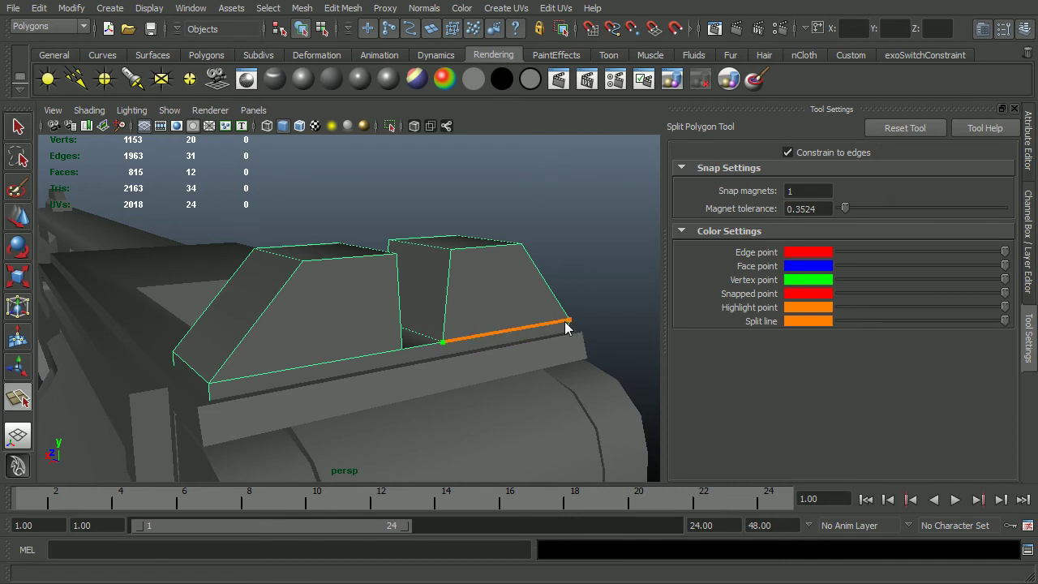
pyautogui.press('q')
# Step: Move the rear sight's top back edges forward along Z so that its back face slopes
pyautogui.keyDown('alt'); pyautogui.moveTo(503, 370); pyautogui.dragTo(306, 328); pyautogui.keyUp('alt')
pyautogui.press('w')
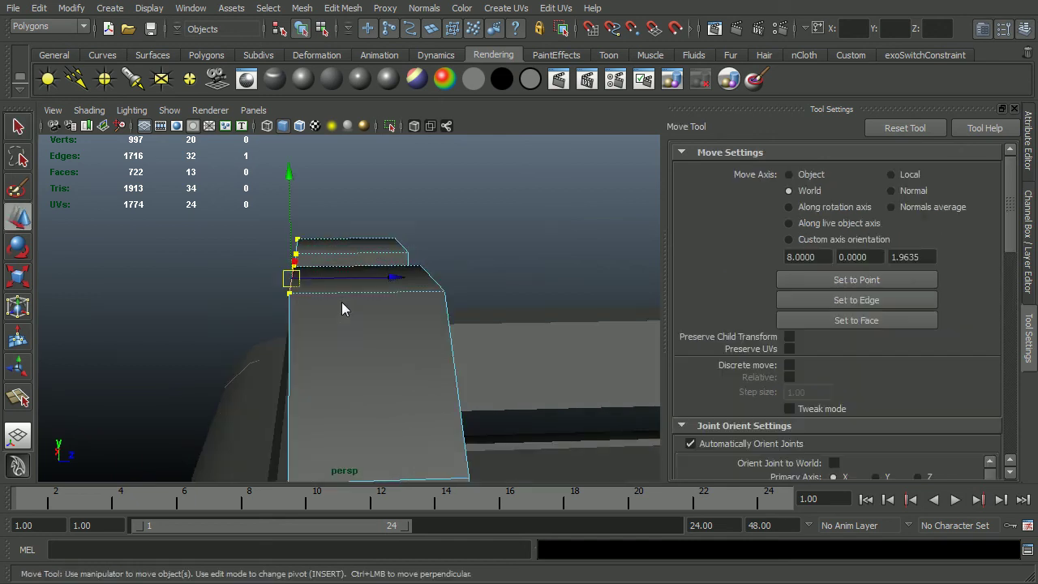
pyautogui.moveTo(342, 280); pyautogui.dragTo(389, 302)
# Step: Lower the rear sight's top faces along Y on both sides of the notch, judging the height from behind
pyautogui.rightClick(389, 302)
pyautogui.moveTo(389, 301); pyautogui.dragTo(389, 338, button='right')
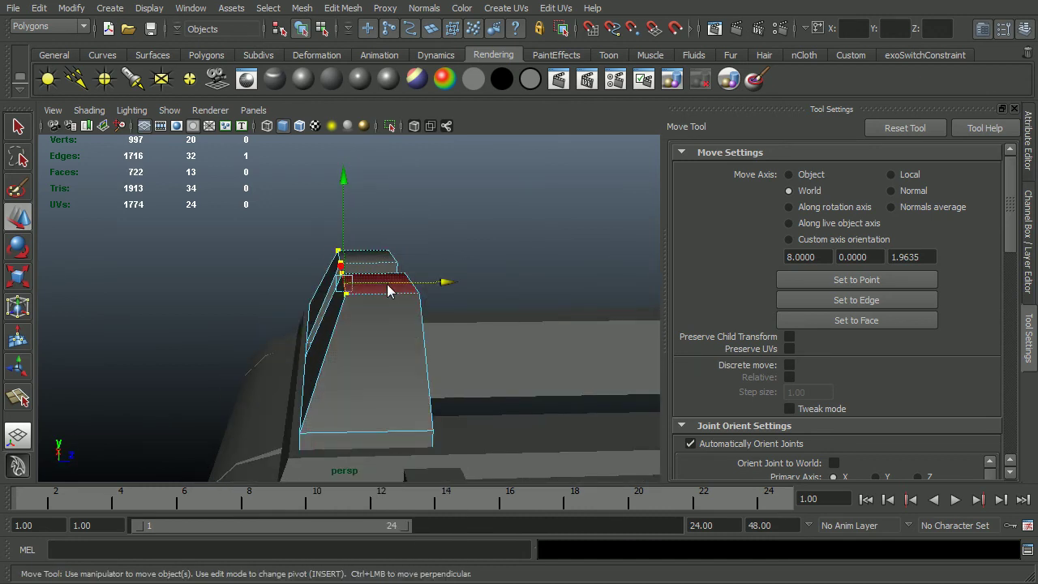
pyautogui.click(375, 252)
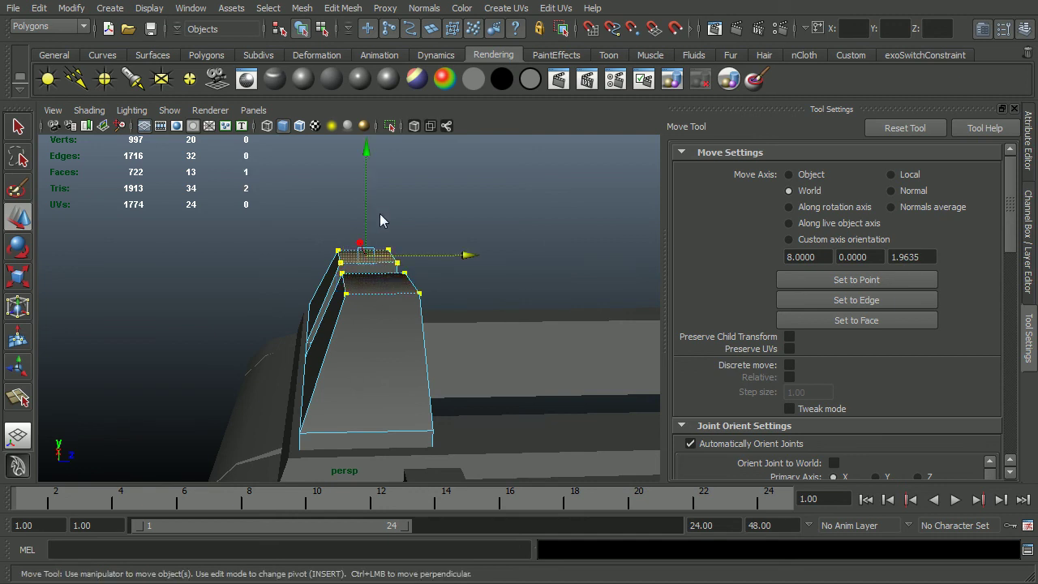
pyautogui.moveTo(368, 214); pyautogui.dragTo(366, 255)
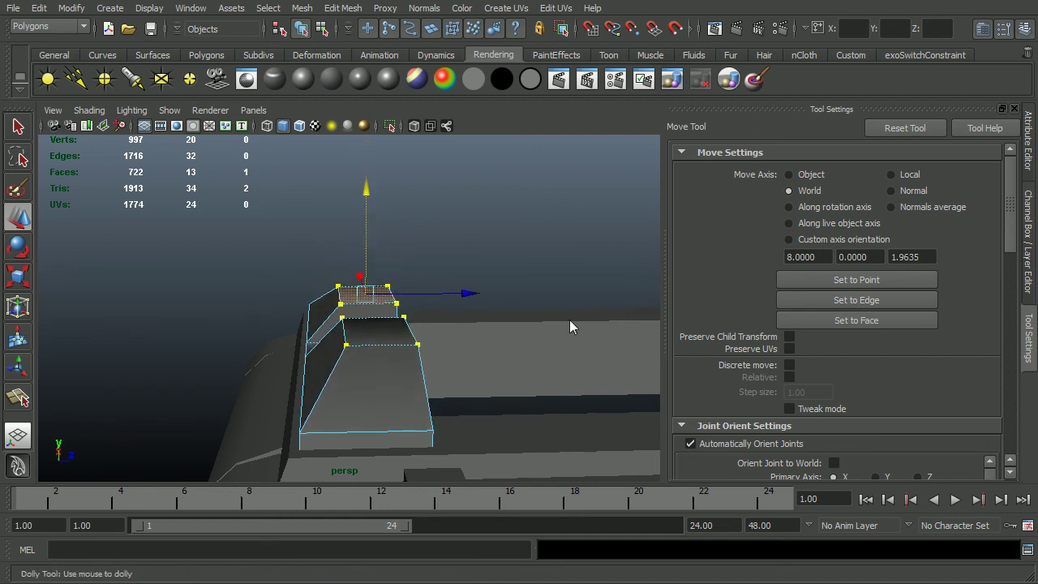
pyautogui.keyDown('alt'); pyautogui.moveTo(569, 319); pyautogui.dragTo(391, 323, button='right'); pyautogui.keyUp('alt')
pyautogui.keyDown('alt'); pyautogui.moveTo(391, 322); pyautogui.dragTo(523, 318); pyautogui.keyUp('alt')
pyautogui.keyDown('alt'); pyautogui.moveTo(252, 318); pyautogui.dragTo(364, 315, button='right'); pyautogui.keyUp('alt')
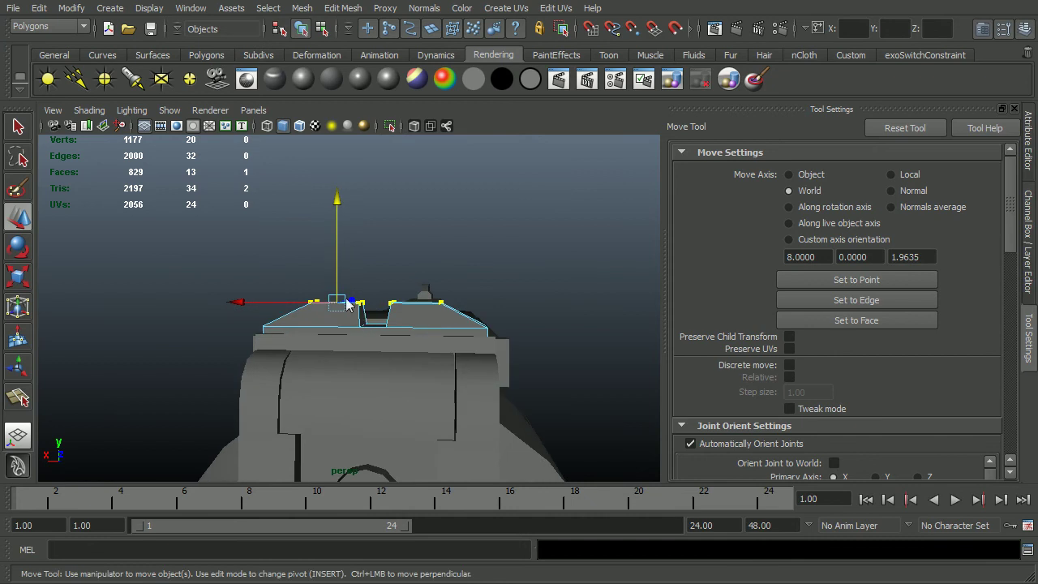
pyautogui.moveTo(338, 283); pyautogui.dragTo(506, 314)
# Step: In the wireframe side view, move the rear sight's top back vertices further forward to increase the back slope against the reference image
pyautogui.press('space')
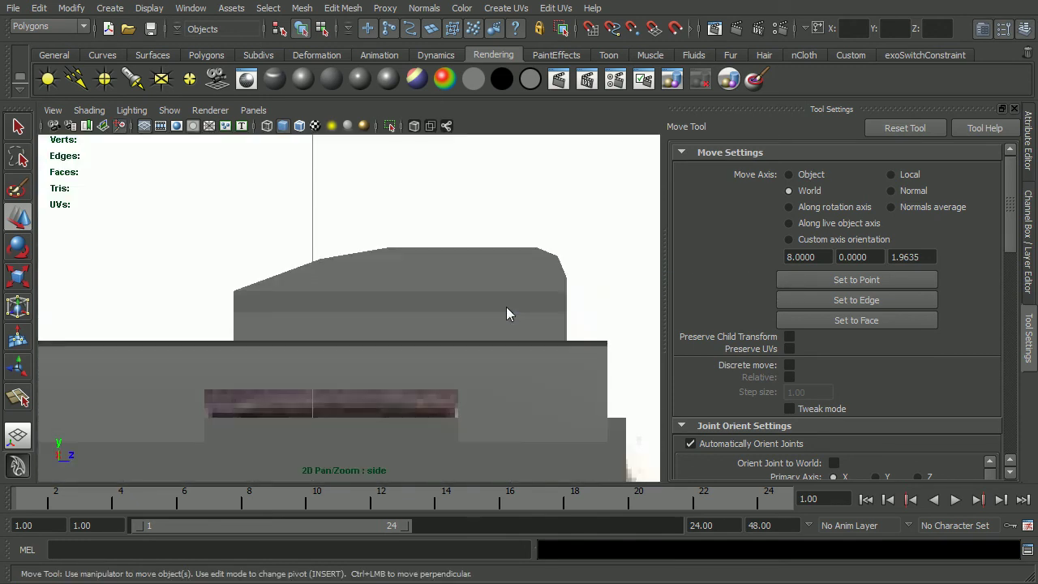
pyautogui.click(506, 314)
pyautogui.press('f')
pyautogui.press('4')
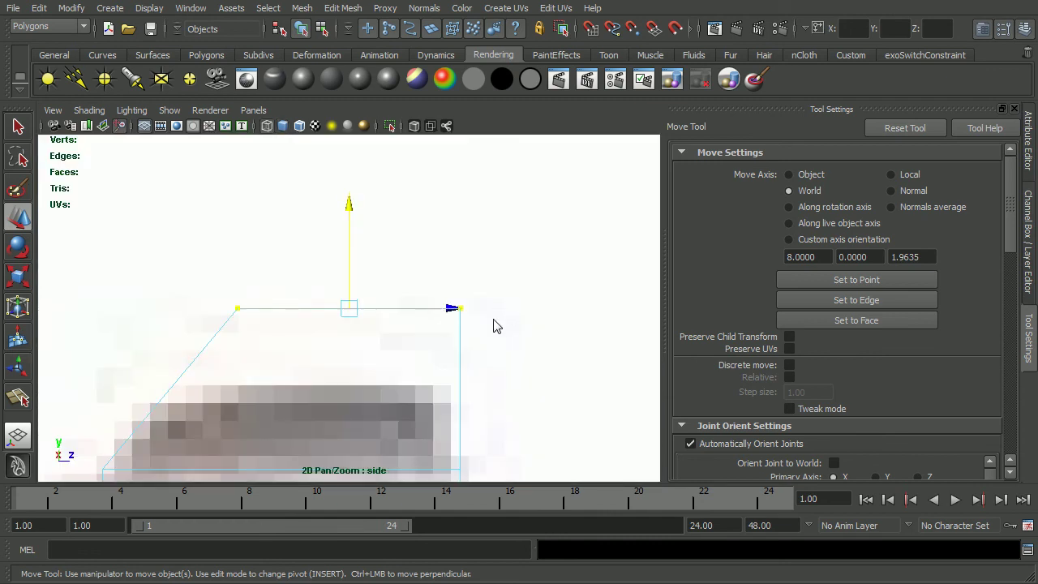
pyautogui.scroll(-10, 491, 327)
pyautogui.scroll(2, 341, 365)
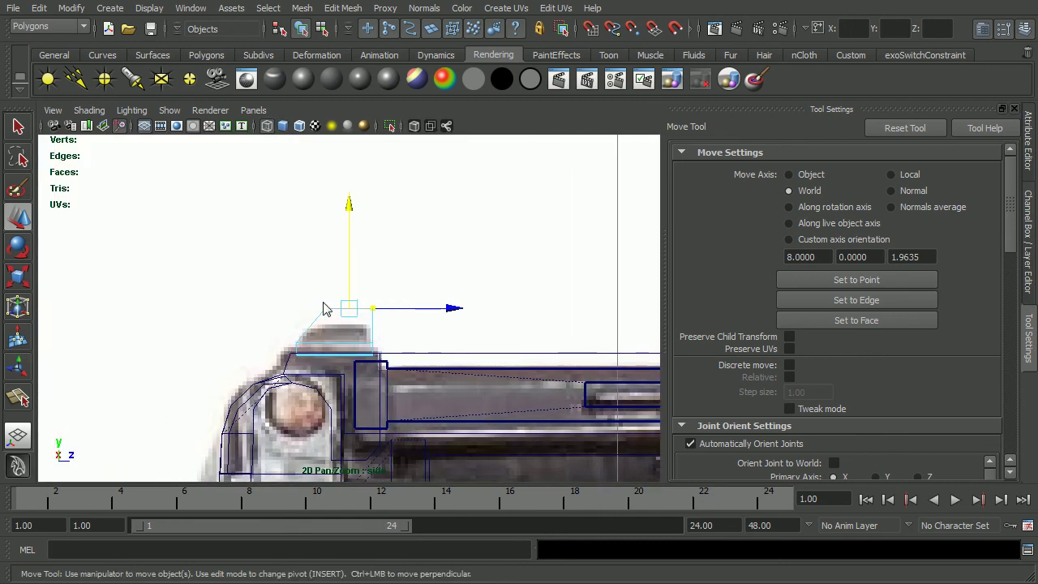
pyautogui.moveTo(347, 332); pyautogui.dragTo(338, 318)
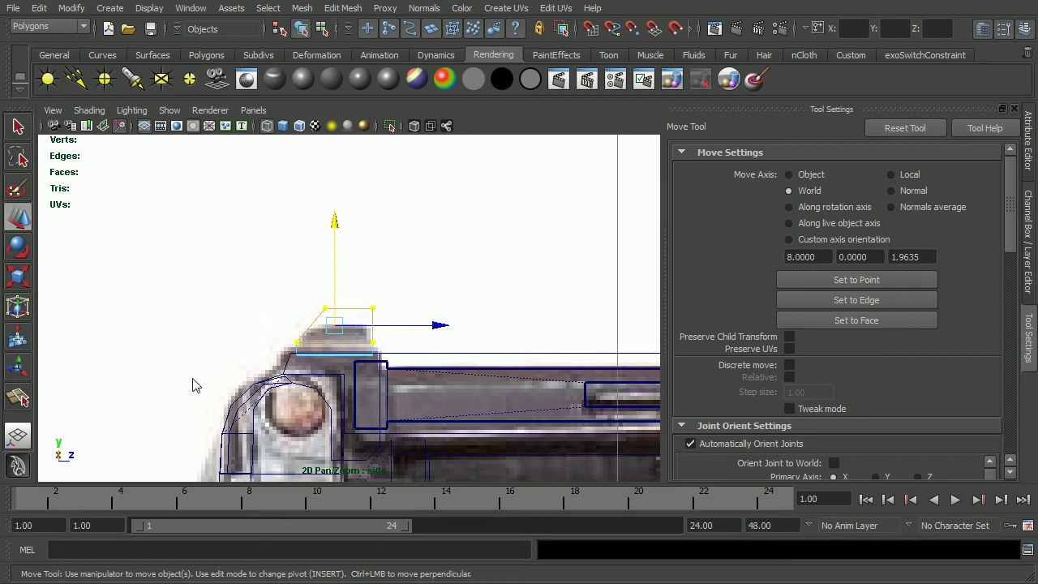
pyautogui.scroll(5, 308, 365)
pyautogui.moveTo(391, 312); pyautogui.dragTo(316, 309, button='right')
pyautogui.moveTo(258, 277); pyautogui.dragTo(352, 309)
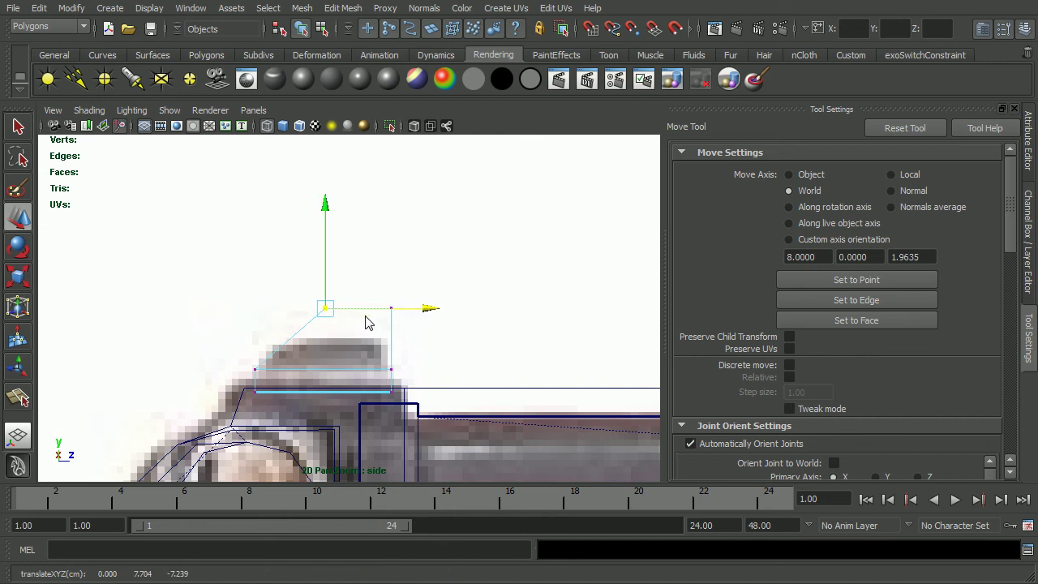
pyautogui.press('F8')
pyautogui.press('F8')
# Step: Return to the shaded perspective view and apply Soften/Harden Edges to the rear sight
pyautogui.press('space')
pyautogui.moveTo(431, 361)
pyautogui.mouseDown()
pyautogui.moveTo(426, 260)
pyautogui.moveTo(579, 364)
pyautogui.moveTo(464, 307)
pyautogui.mouseUp()
pyautogui.press('5')
pyautogui.keyDown('shift'); pyautogui.moveTo(400, 285); pyautogui.dragTo(501, 295, button='right'); pyautogui.keyUp('shift')
pyautogui.press('F8')
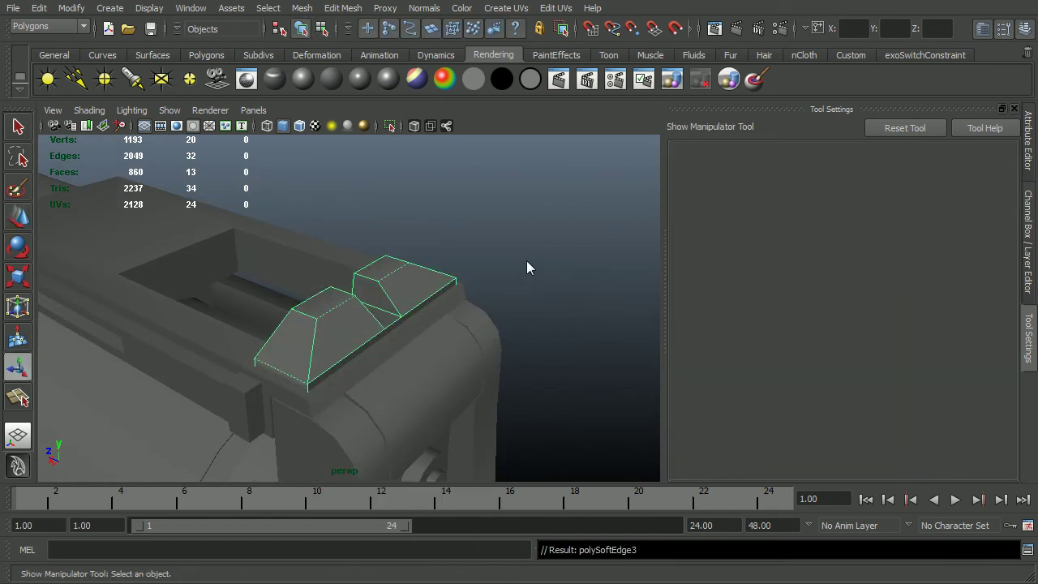
pyautogui.click(527, 260)
# Step: Harden the two top back edges of the rear sight, one on each side of the notch
pyautogui.keyDown('alt'); pyautogui.moveTo(453, 316); pyautogui.dragTo(348, 320); pyautogui.keyUp('alt')
pyautogui.click(365, 382)
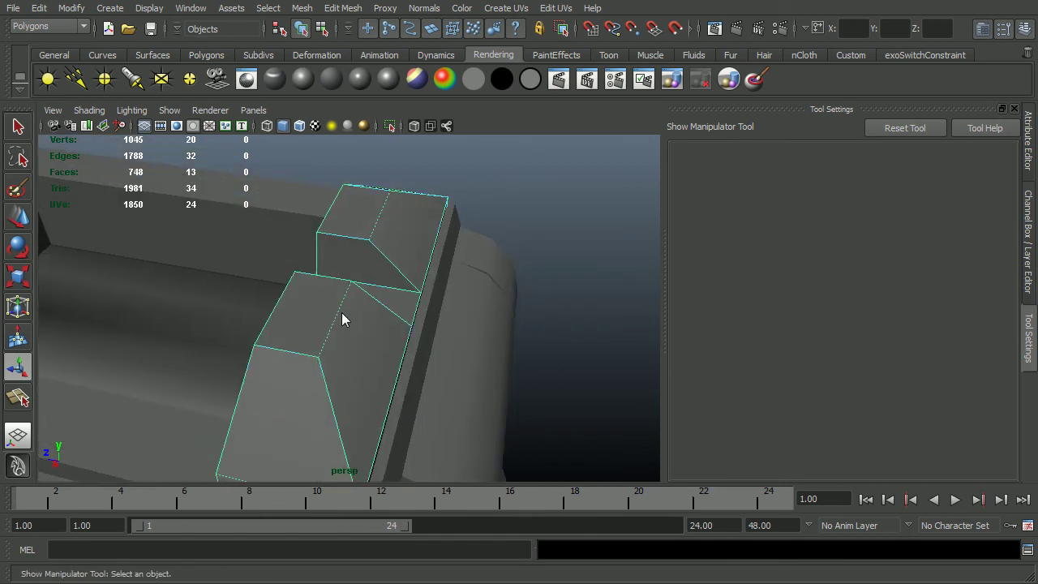
pyautogui.press('F10')
pyautogui.click(335, 319)
pyautogui.keyDown('shift'); pyautogui.click(385, 223); pyautogui.keyUp('shift')
pyautogui.keyDown('shift'); pyautogui.moveTo(382, 216); pyautogui.dragTo(467, 255, button='right'); pyautogui.keyUp('shift')
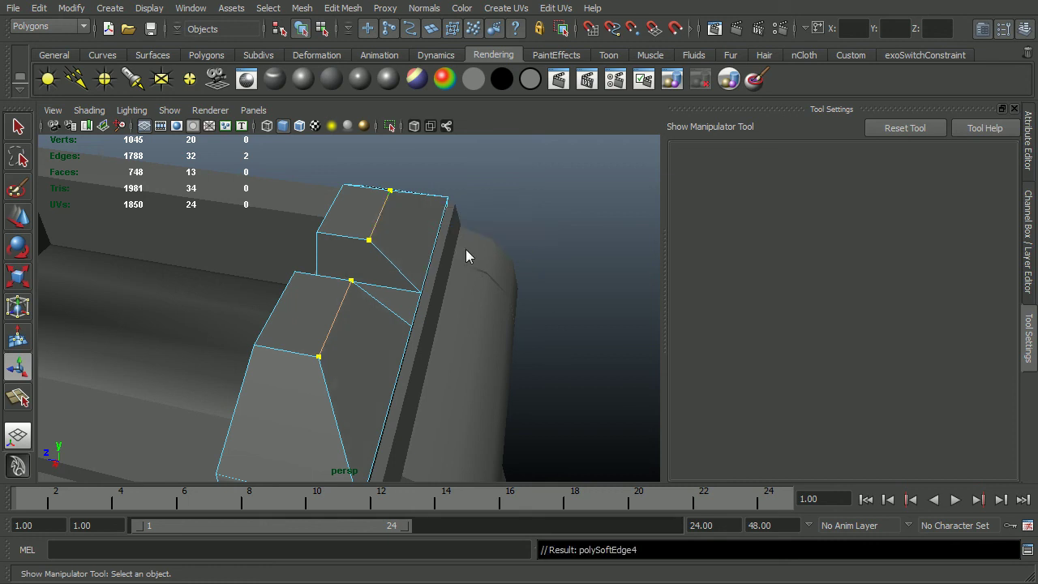
pyautogui.click(583, 288)
# Step: Isolate the rear sight and apply Soften/Harden Edges to it with an angle of 30
pyautogui.keyDown('alt'); pyautogui.moveTo(583, 288); pyautogui.dragTo(441, 321); pyautogui.keyUp('alt')
pyautogui.click(447, 356)
pyautogui.keyDown('alt'); pyautogui.moveTo(448, 357); pyautogui.dragTo(525, 327); pyautogui.keyUp('alt')
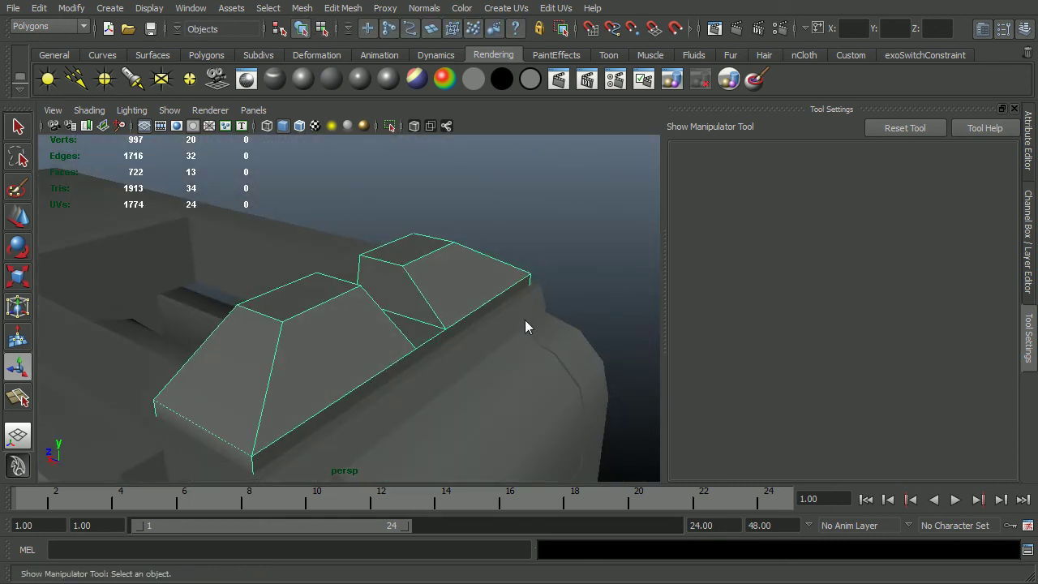
pyautogui.hotkey('ctrl', '1')
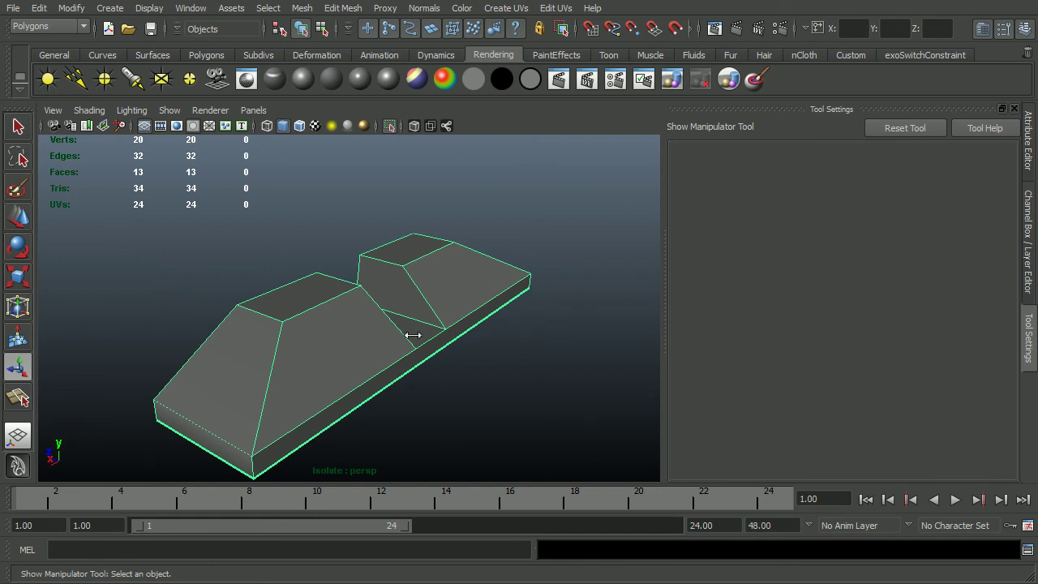
pyautogui.keyDown('alt'); pyautogui.moveTo(413, 335); pyautogui.dragTo(478, 396); pyautogui.keyUp('alt')
pyautogui.keyDown('alt'); pyautogui.moveTo(539, 382); pyautogui.dragTo(502, 391); pyautogui.keyUp('alt')
pyautogui.keyDown('shift'); pyautogui.moveTo(498, 391); pyautogui.dragTo(704, 411, button='right'); pyautogui.keyUp('shift')
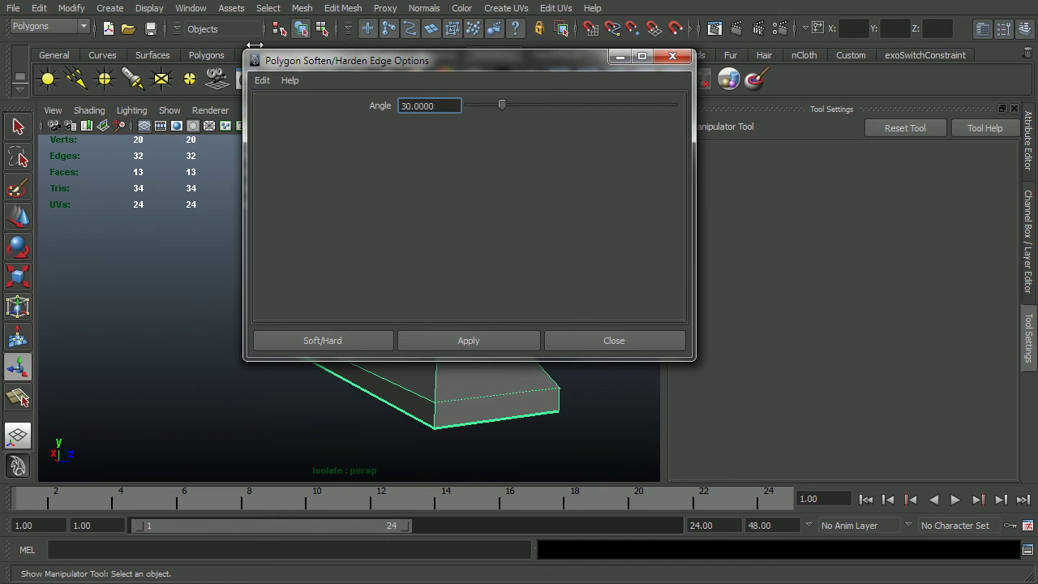
pyautogui.click(369, 347)
pyautogui.click(370, 426)
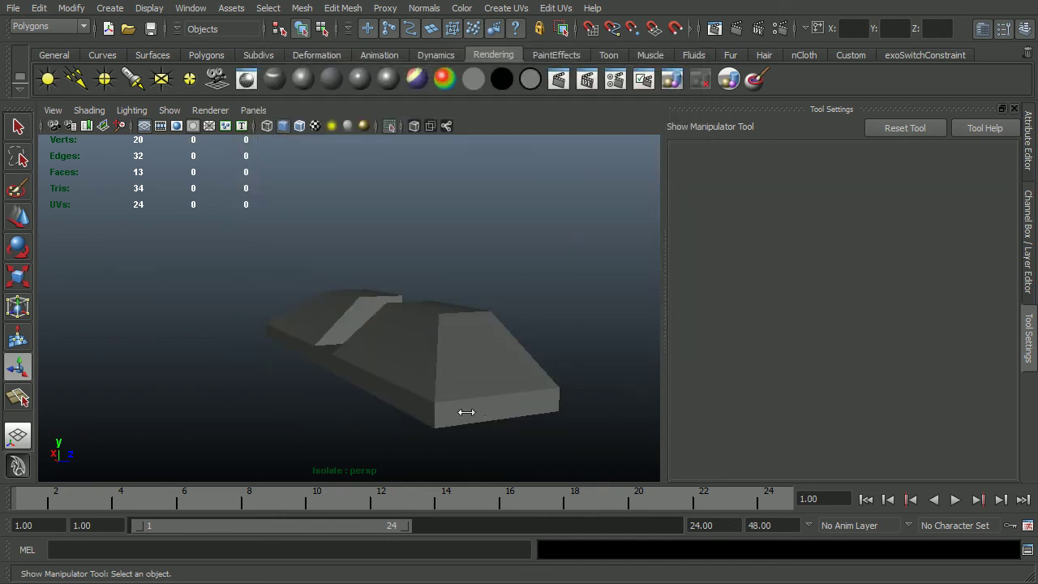
# Step: Show the whole model again and examine the finished rear sight and the complete revolver from several angles
pyautogui.keyDown('alt'); pyautogui.moveTo(467, 413); pyautogui.dragTo(366, 458); pyautogui.keyUp('alt')
pyautogui.hotkey('ctrl', '1')
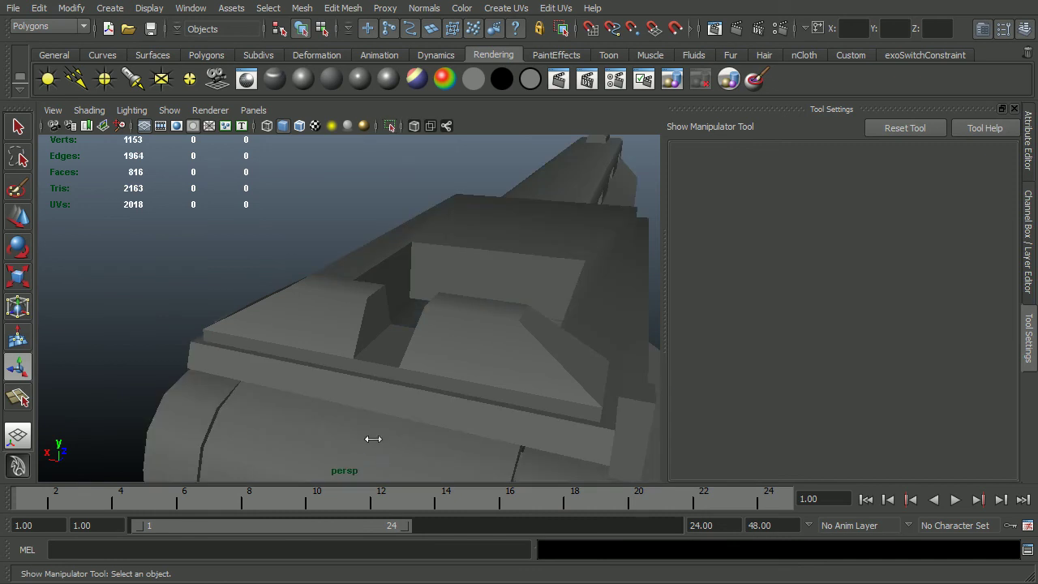
pyautogui.keyDown('alt'); pyautogui.moveTo(373, 439); pyautogui.dragTo(359, 350, button='right'); pyautogui.keyUp('alt')
pyautogui.keyDown('alt'); pyautogui.moveTo(588, 412); pyautogui.dragTo(500, 390); pyautogui.keyUp('alt')
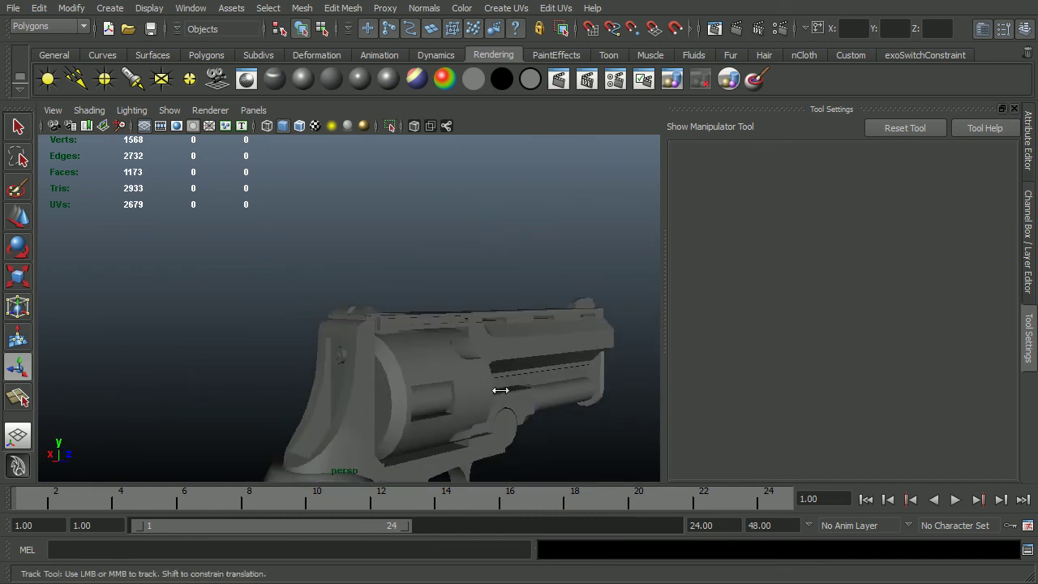
pyautogui.keyDown('alt'); pyautogui.moveTo(501, 390); pyautogui.dragTo(401, 350, button='middle'); pyautogui.keyUp('alt')
pyautogui.keyDown('alt'); pyautogui.moveTo(483, 369); pyautogui.dragTo(398, 376); pyautogui.keyUp('alt')
pyautogui.keyDown('alt'); pyautogui.moveTo(485, 370); pyautogui.dragTo(400, 322, button='middle'); pyautogui.keyUp('alt')
pyautogui.keyDown('alt'); pyautogui.moveTo(400, 322); pyautogui.dragTo(347, 330, button='right'); pyautogui.keyUp('alt')
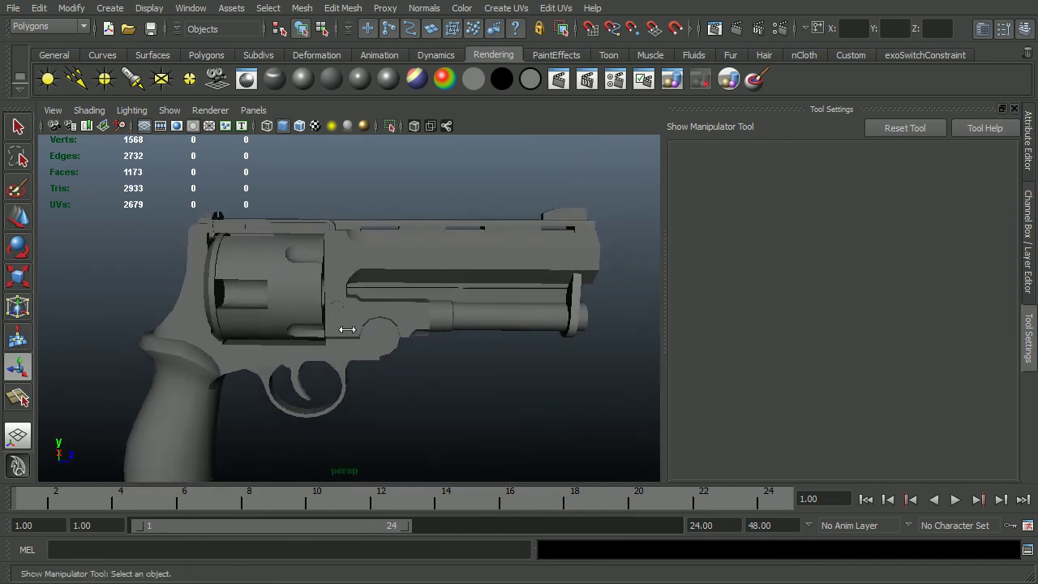
pyautogui.keyDown('alt'); pyautogui.moveTo(347, 329); pyautogui.dragTo(147, 293); pyautogui.keyUp('alt')
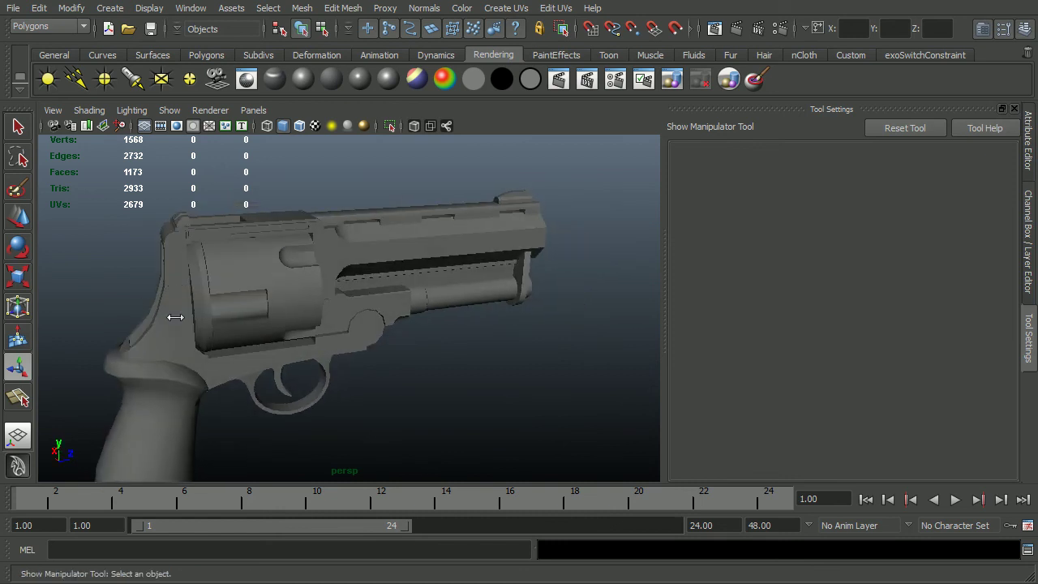